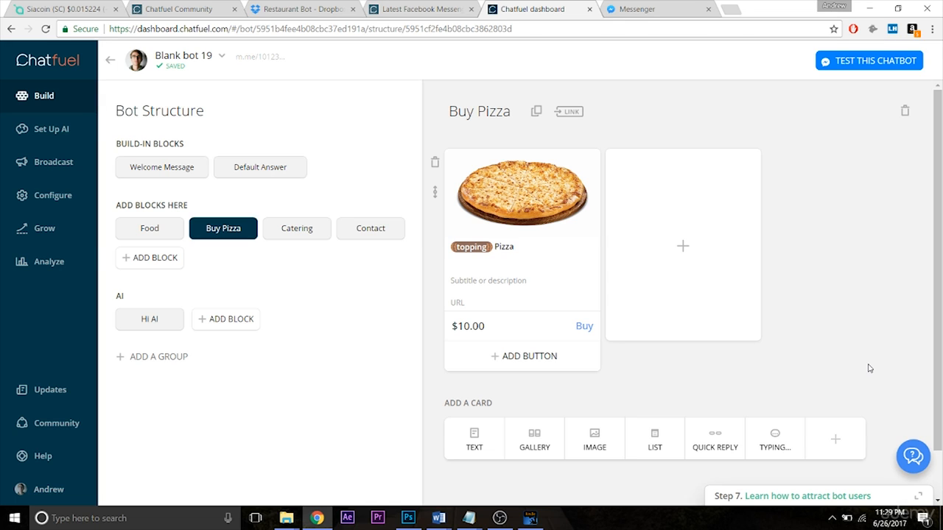
# Set the pizza card's Buy button to show a new block named "Thank You" after purchase.
pyautogui.scroll(-1, 652, 333)
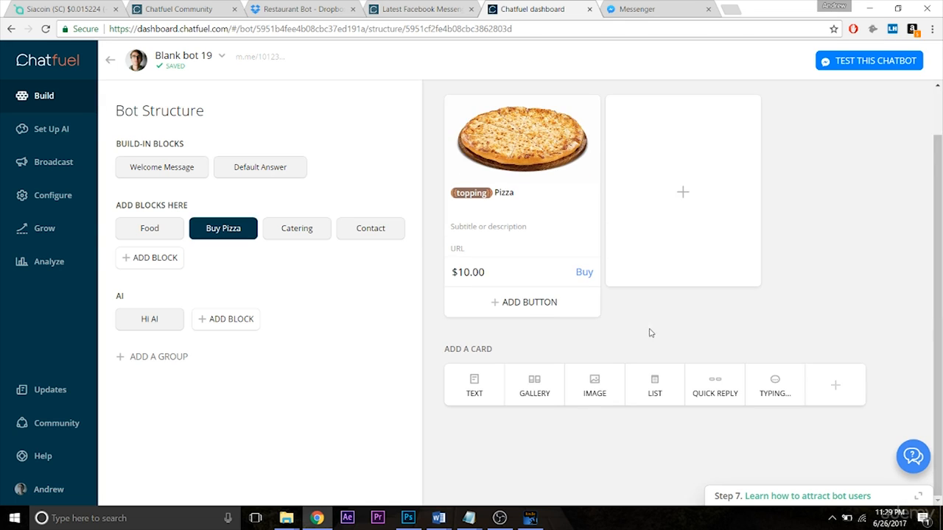
pyautogui.click(526, 278)
pyautogui.scroll(-1, 937, 251)
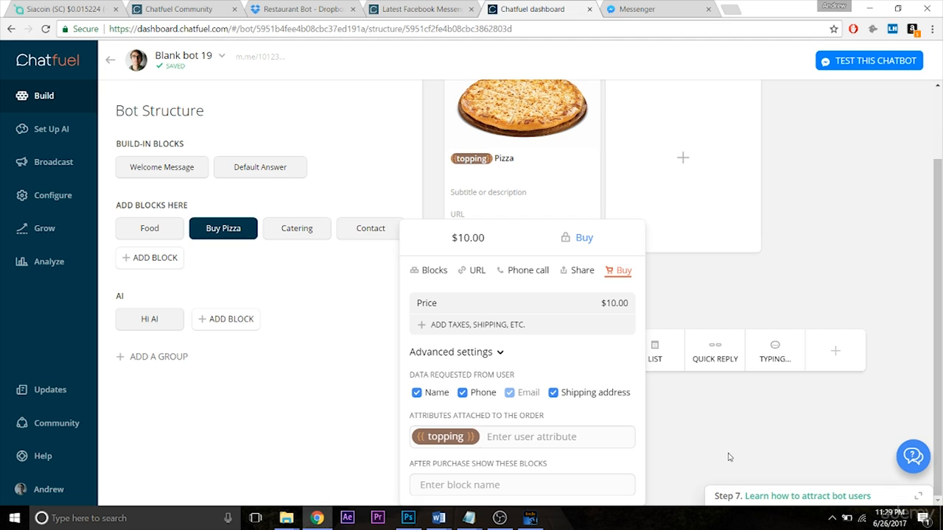
pyautogui.click(528, 486)
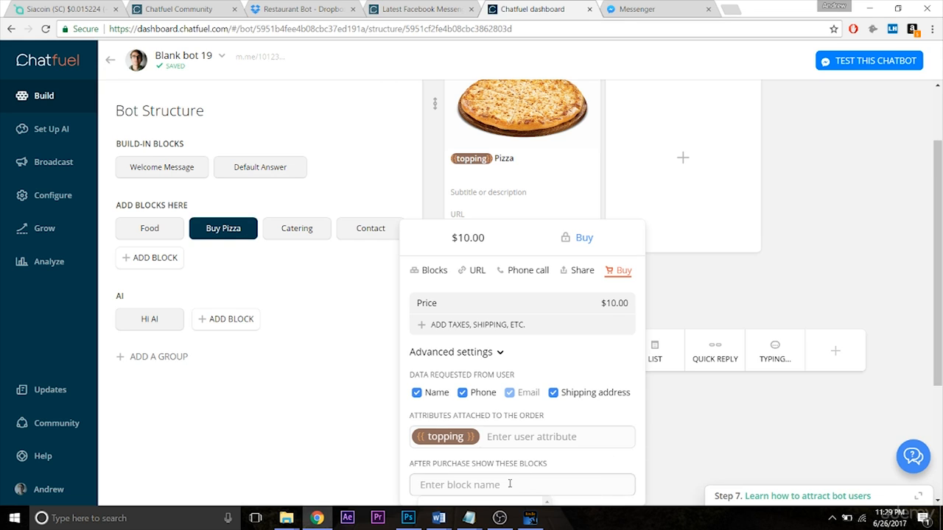
pyautogui.write('Thank You')
pyautogui.press('Return')
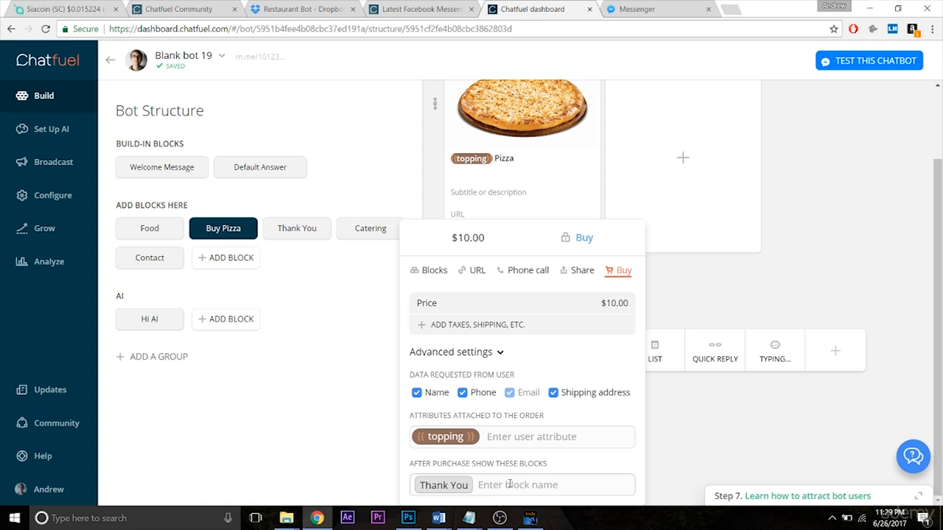
pyautogui.click(684, 464)
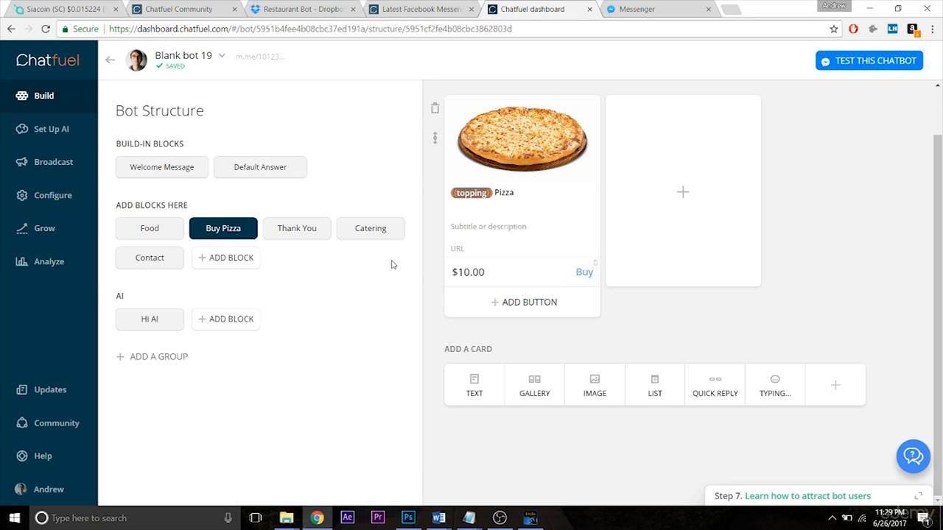
# Add a text card reading "Thank you, {{first name}}!" to the Thank You block.
pyautogui.click(305, 243)
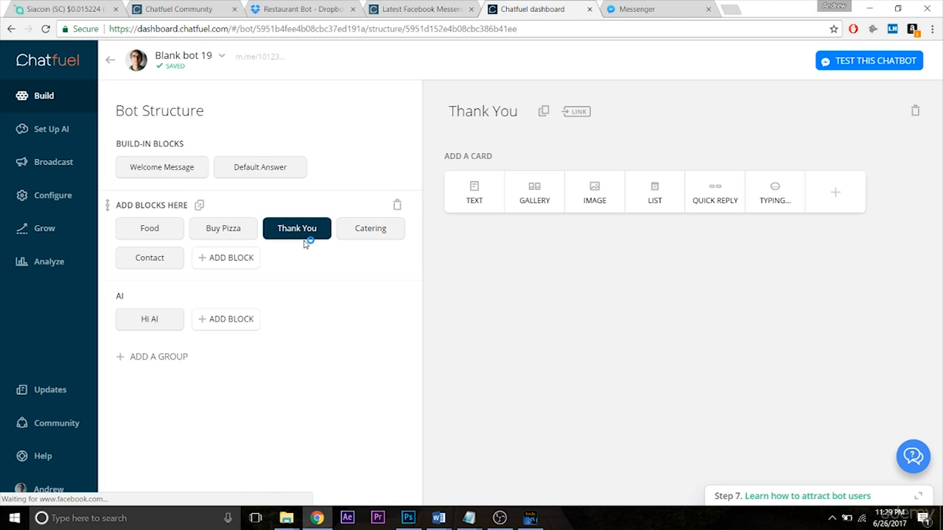
pyautogui.click(487, 210)
pyautogui.write('Thank you, {{first')
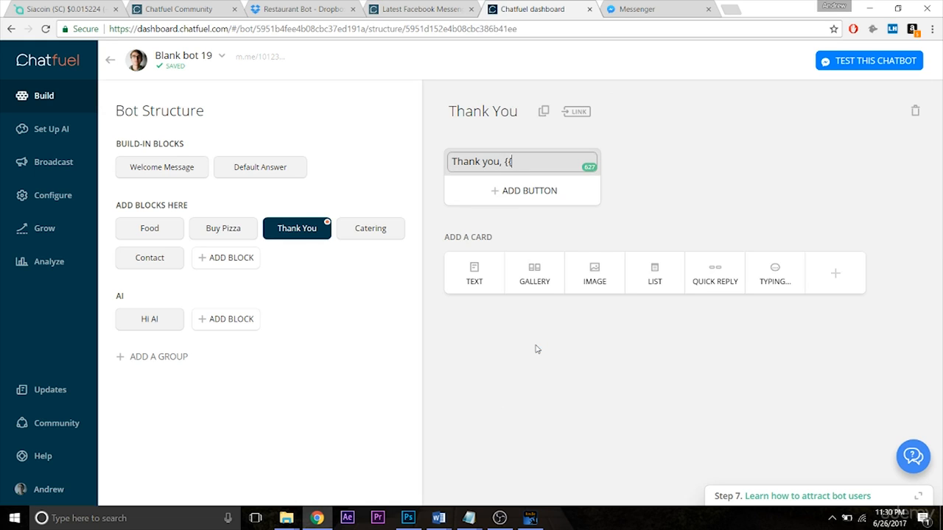
pyautogui.press('Return')
pyautogui.write('!')
pyautogui.click(537, 349)
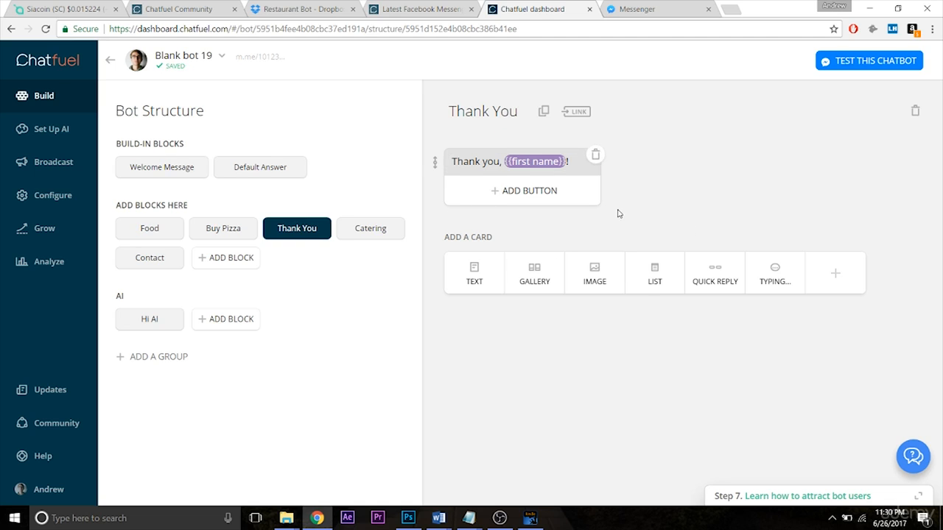
# Extend the thank-you message with "Your {{topping}} pizza is on its way.".
pyautogui.click(567, 160)
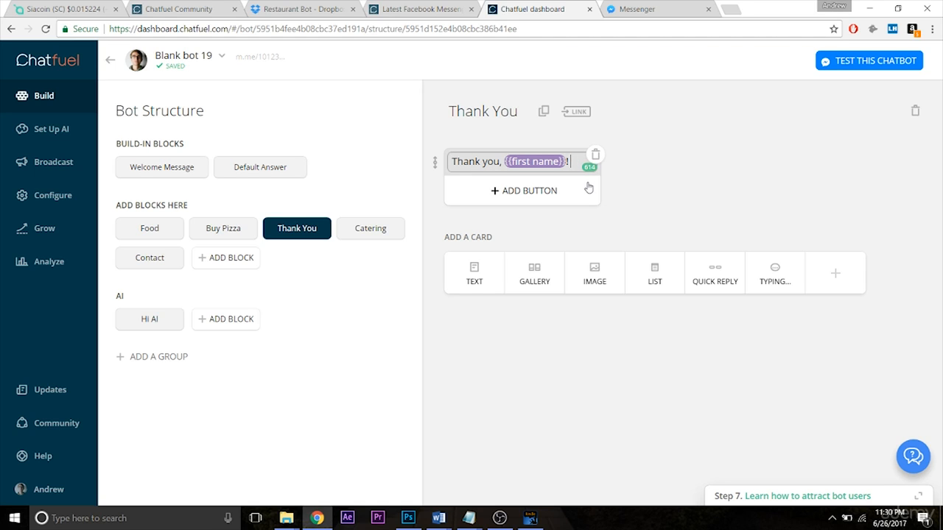
pyautogui.write('Your {{')
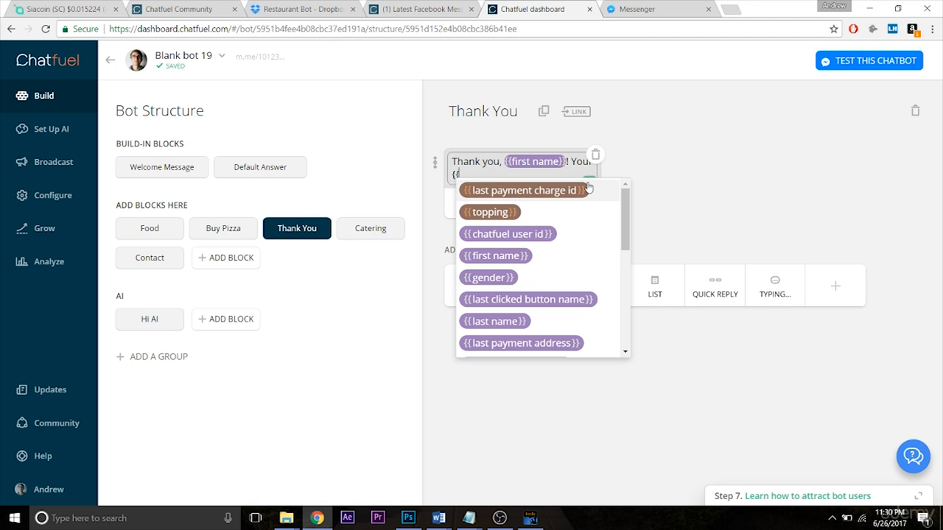
pyautogui.click(516, 213)
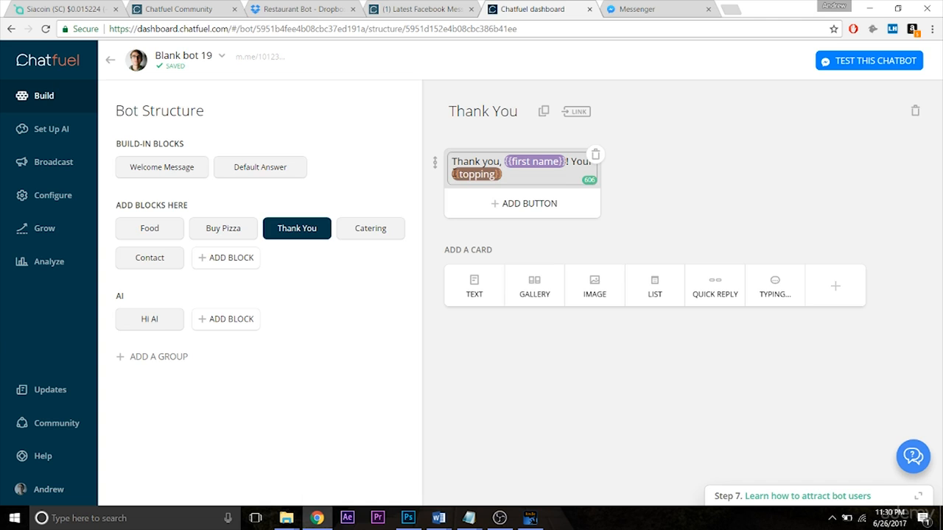
pyautogui.write('pizza is on its way')
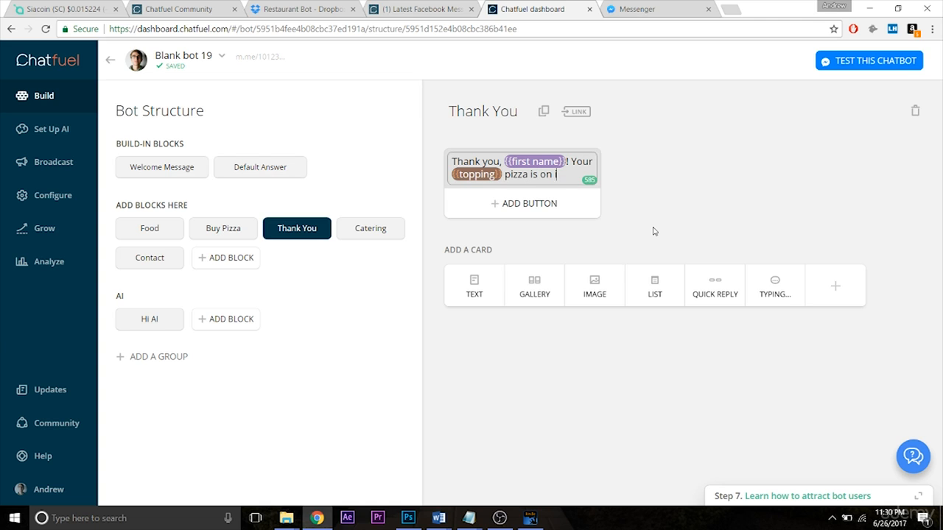
pyautogui.write('.')
pyautogui.click(658, 189)
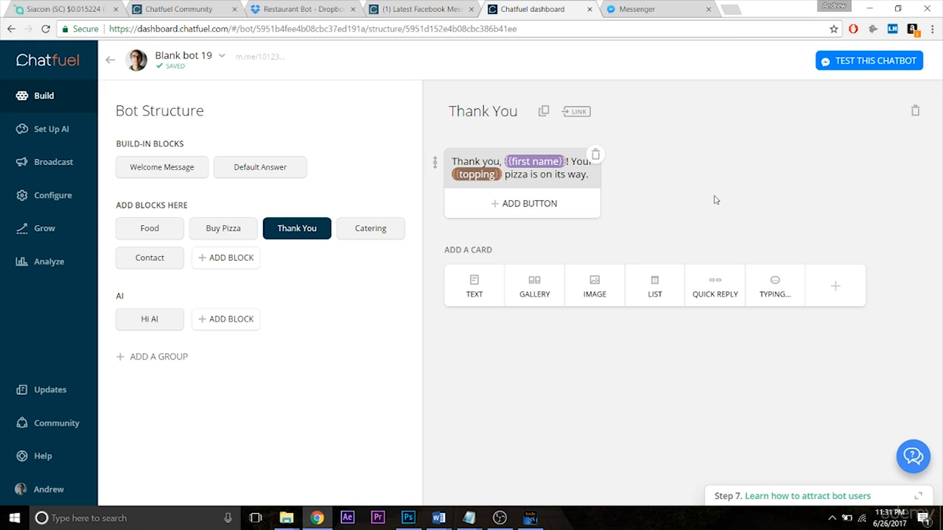
# Add a Set Up User Attribute plugin to the Thank You block and move it above the text card.
pyautogui.click(834, 285)
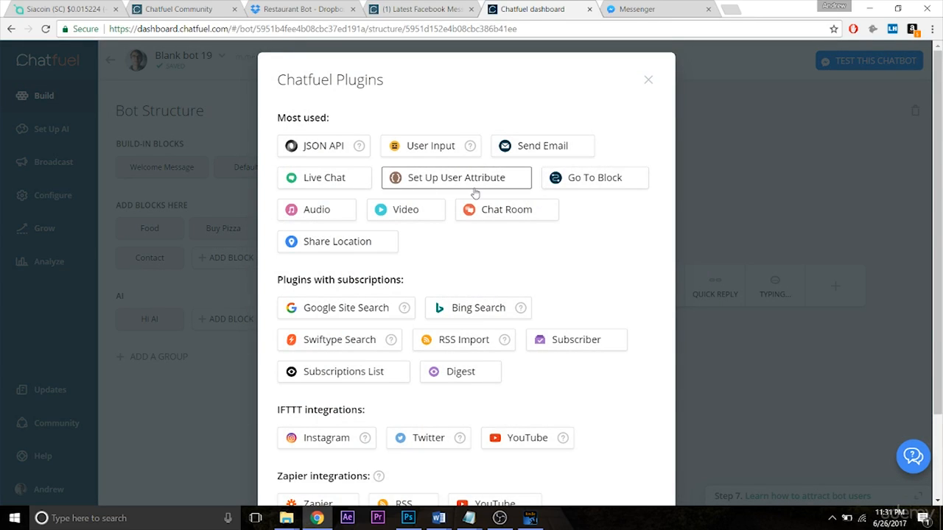
pyautogui.click(439, 188)
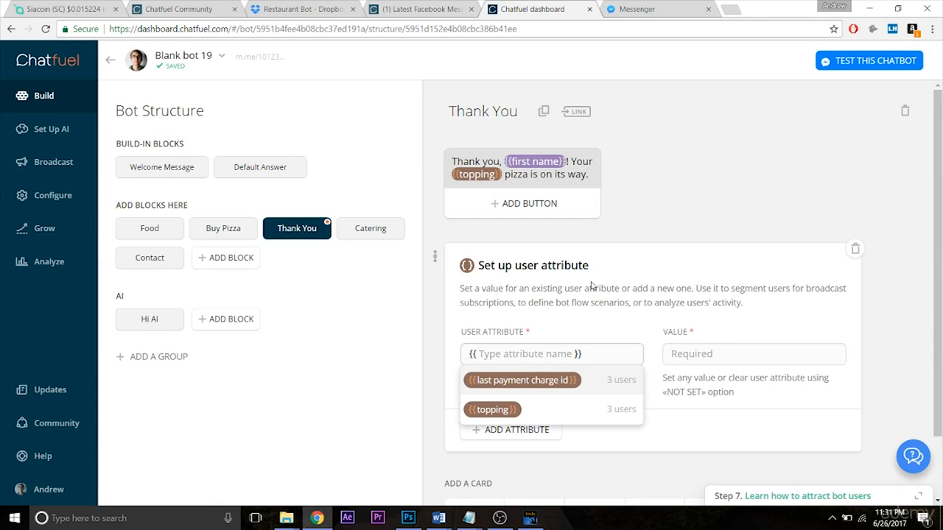
pyautogui.moveTo(434, 258); pyautogui.dragTo(435, 152)
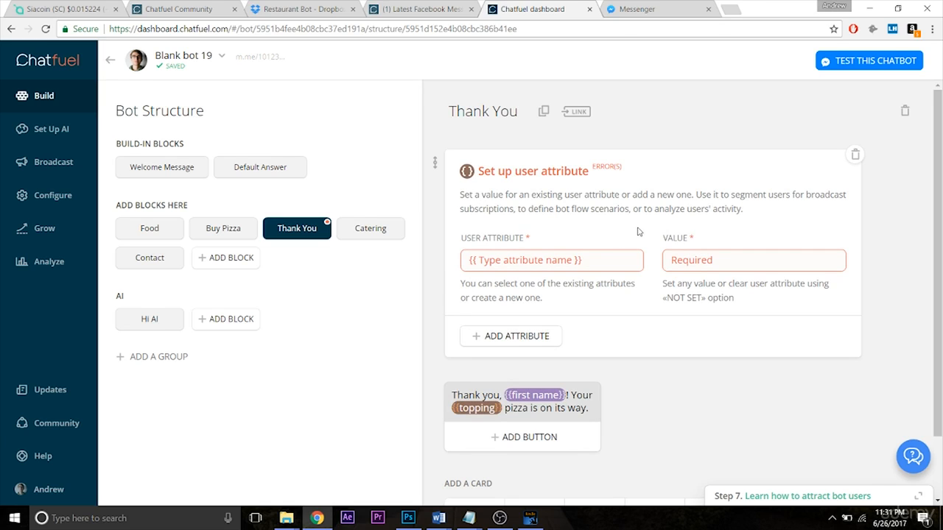
# Define a new user attribute "order status" with the value "yes" in the Thank You block.
pyautogui.click(553, 263)
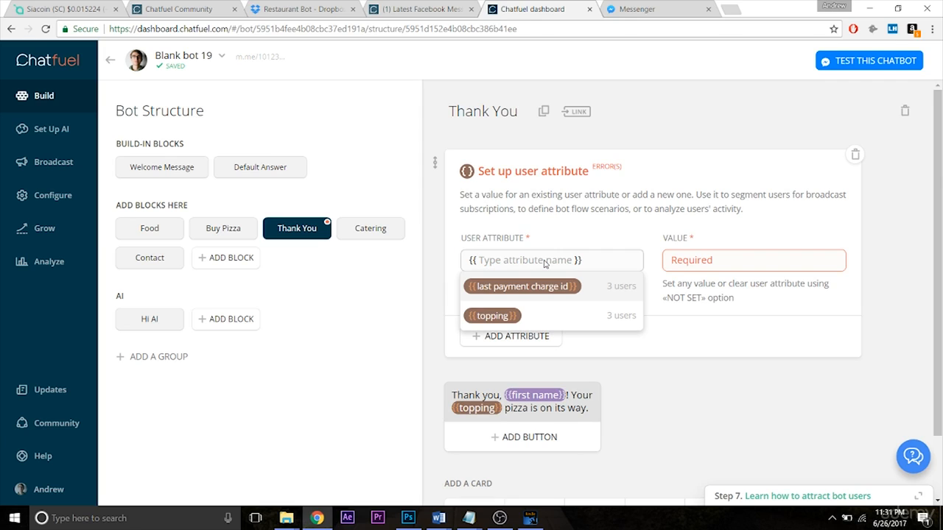
pyautogui.write('order status')
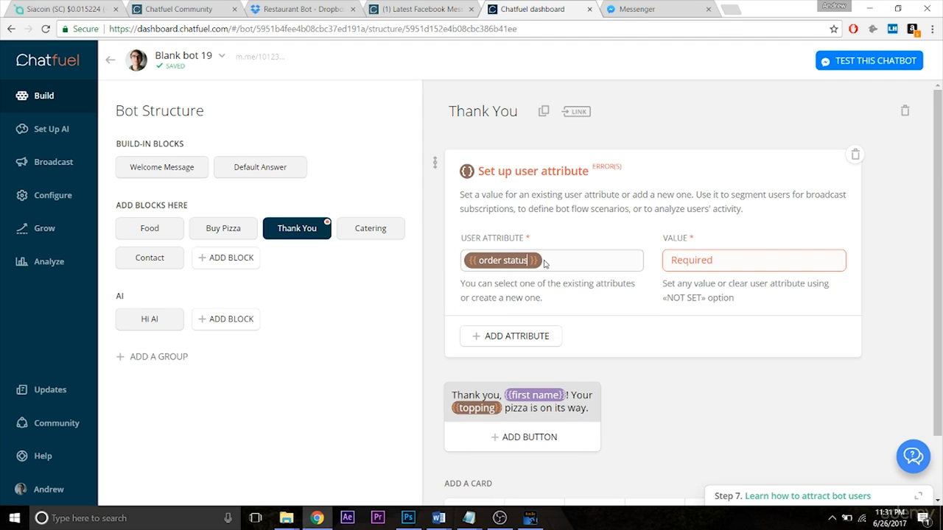
pyautogui.press('Tab')
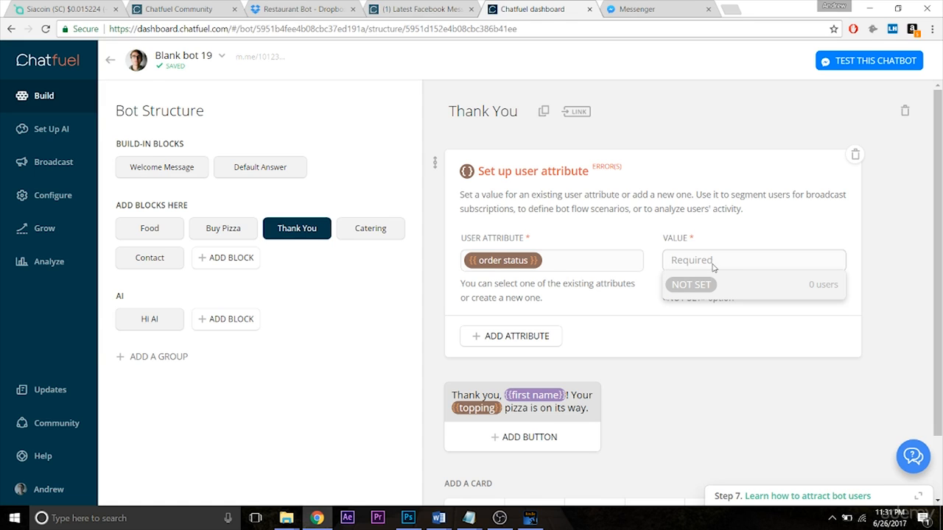
pyautogui.write('yes')
pyautogui.press('Return')
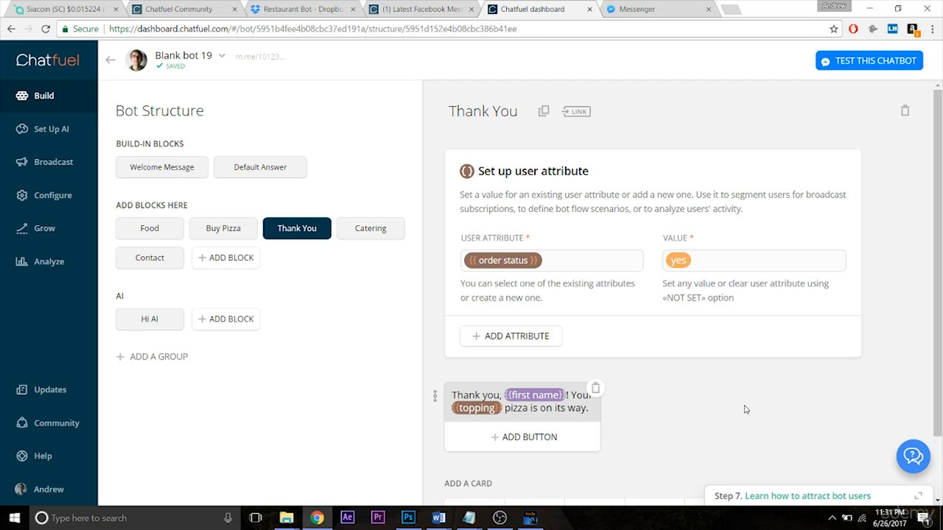
# Add a Set Up User Attribute plugin to the Buy Pizza block and move it above the pizza gallery card.
pyautogui.click(231, 228)
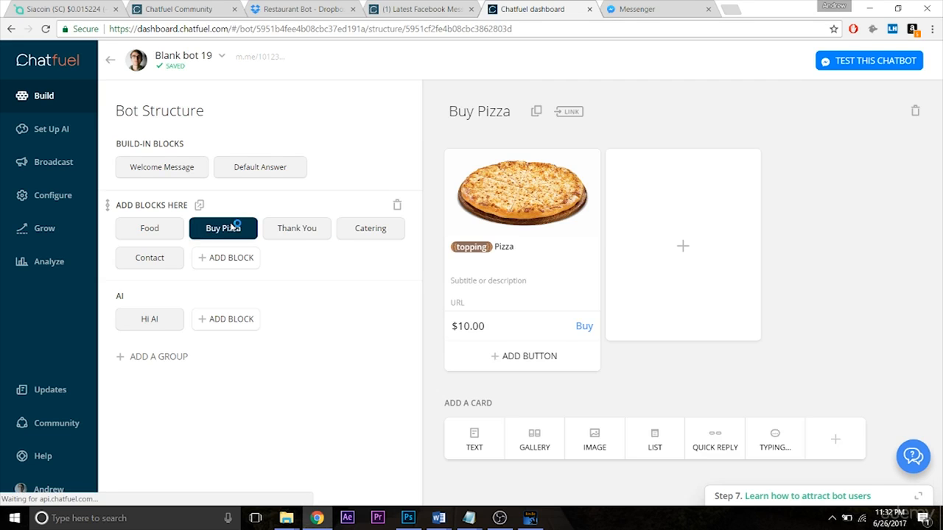
pyautogui.click(835, 440)
pyautogui.click(444, 180)
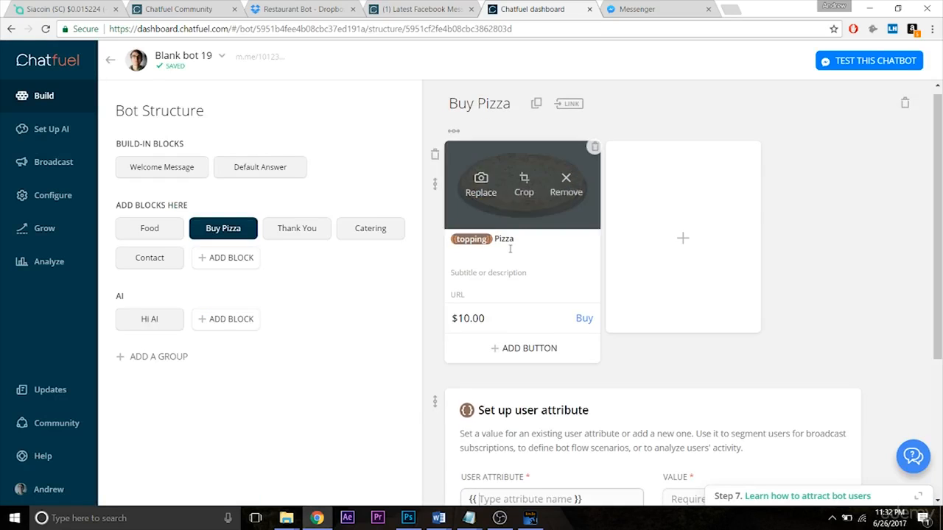
pyautogui.moveTo(434, 405); pyautogui.dragTo(426, 150)
pyautogui.scroll(-3, 548, 142)
pyautogui.scroll(3, 699, 243)
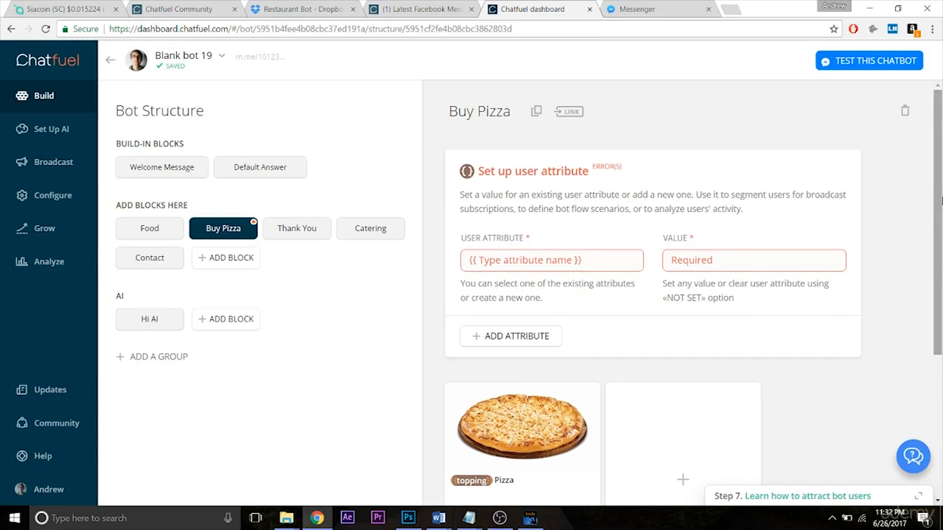
# Set the "order status" attribute to the value "no-" in the Buy Pizza block.
pyautogui.click(567, 262)
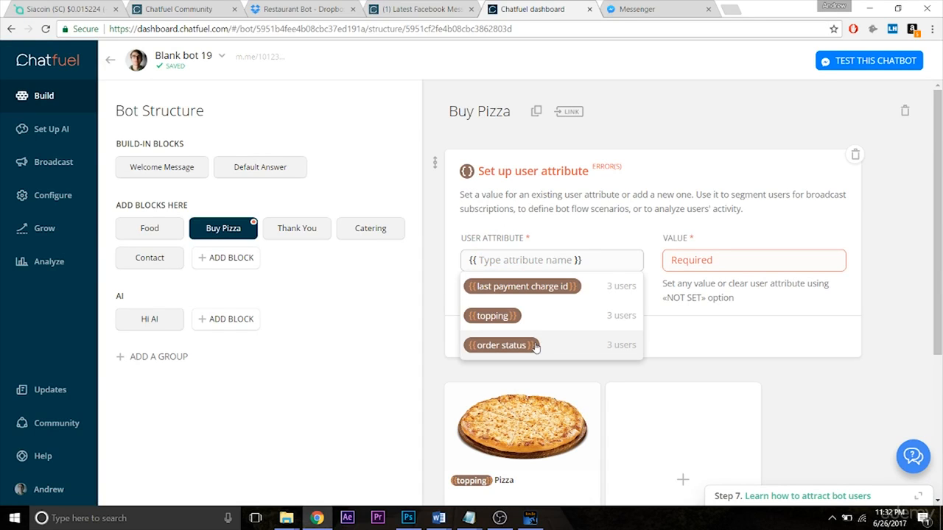
pyautogui.click(495, 346)
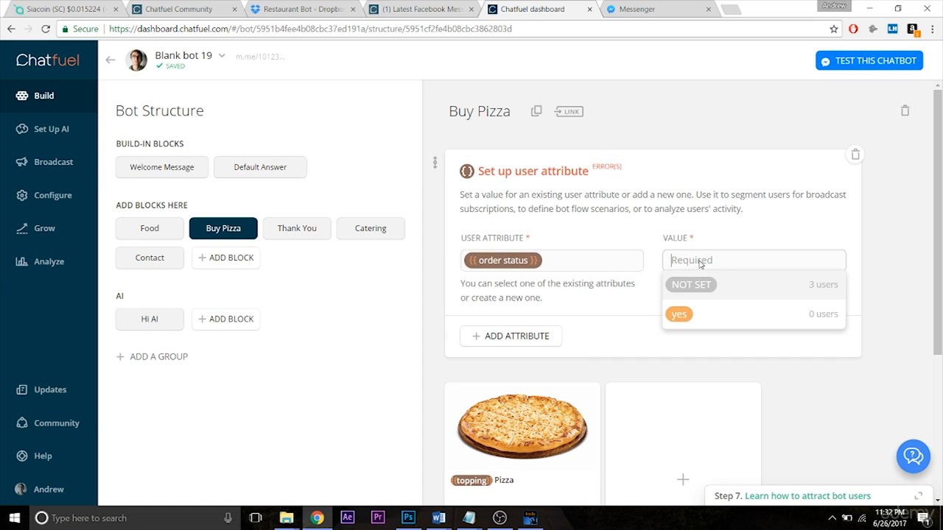
pyautogui.write('no')
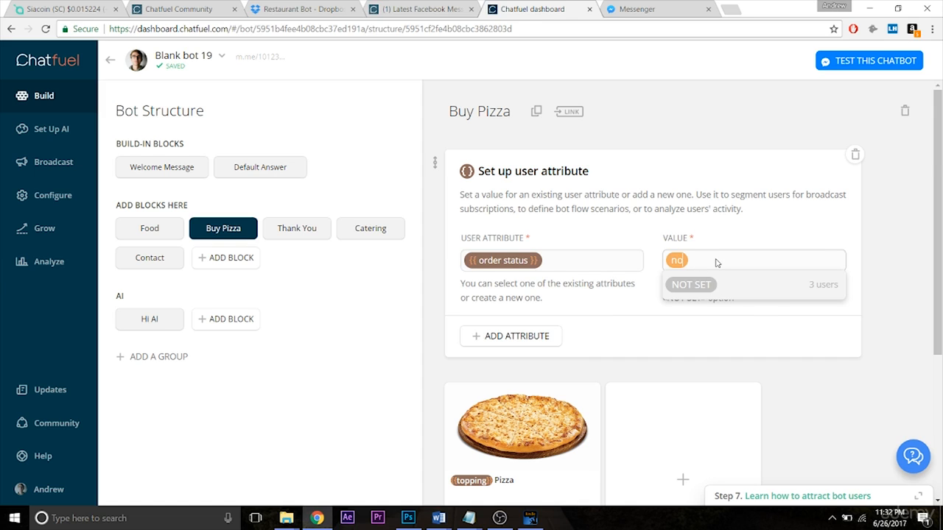
pyautogui.press('Return')
pyautogui.press('BackSpace')
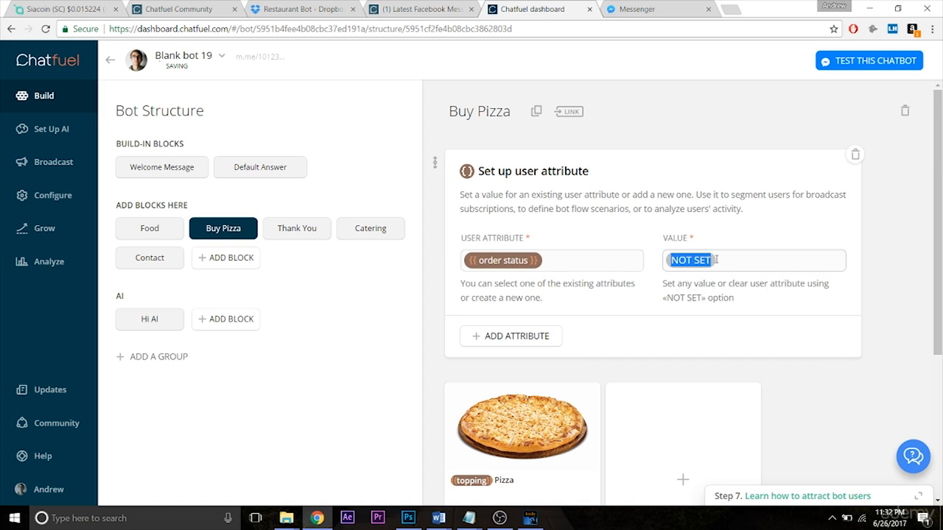
pyautogui.press('BackSpace')
pyautogui.write('no-')
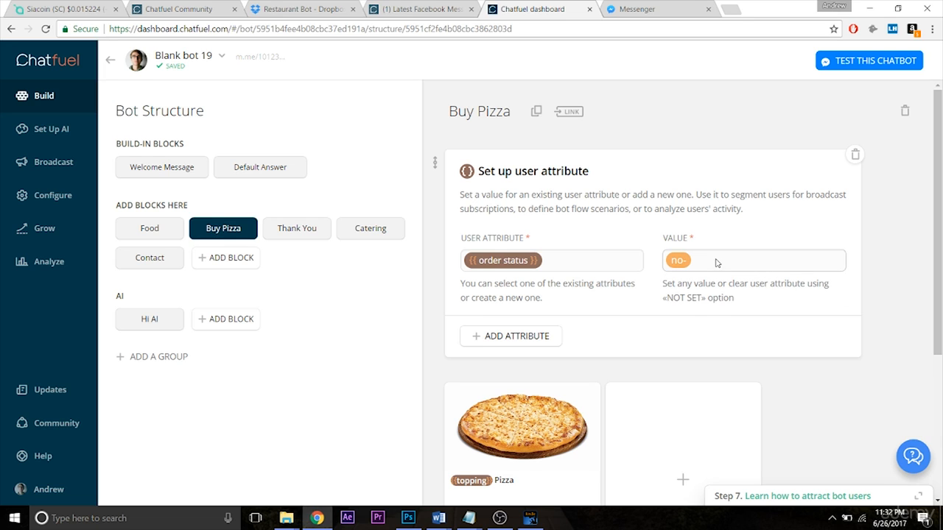
pyautogui.click(896, 273)
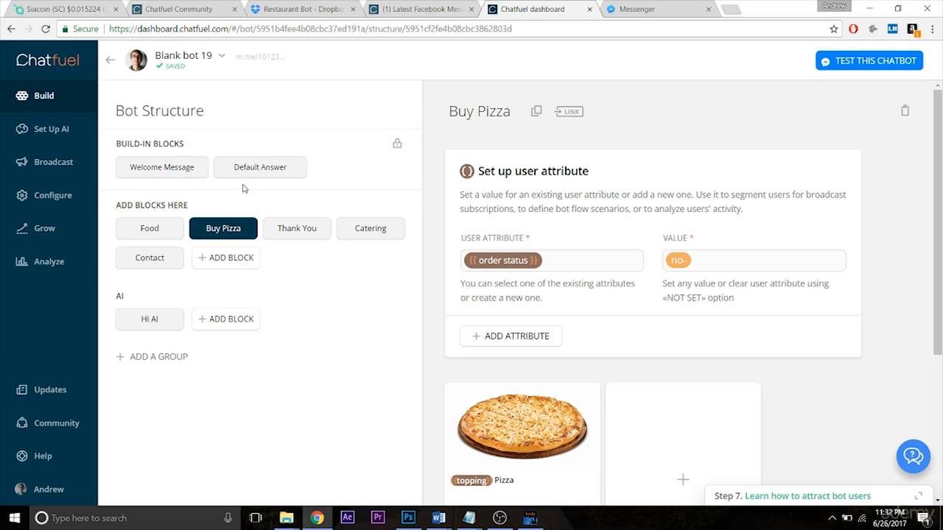
# Review the order flow through the Welcome Message, Food and Buy Pizza blocks, including the pizza card's Buy button settings.
pyautogui.click(171, 174)
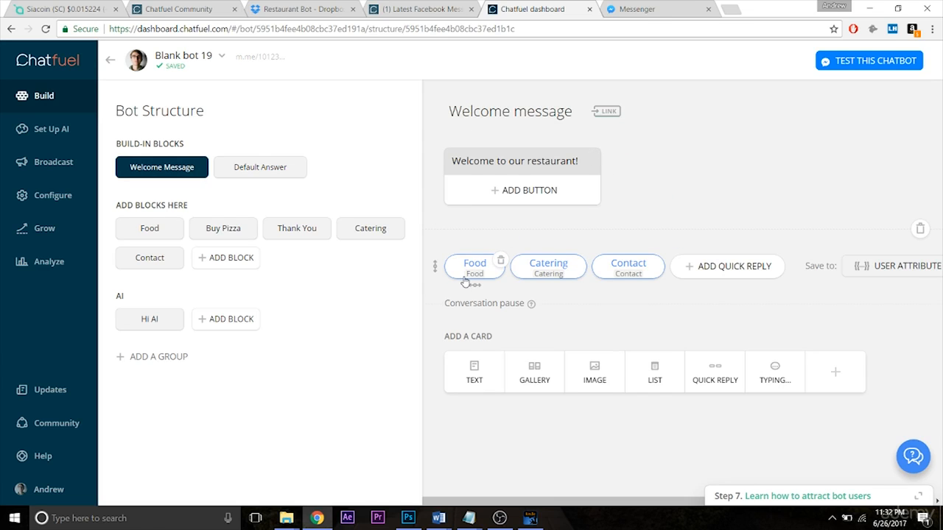
pyautogui.click(156, 234)
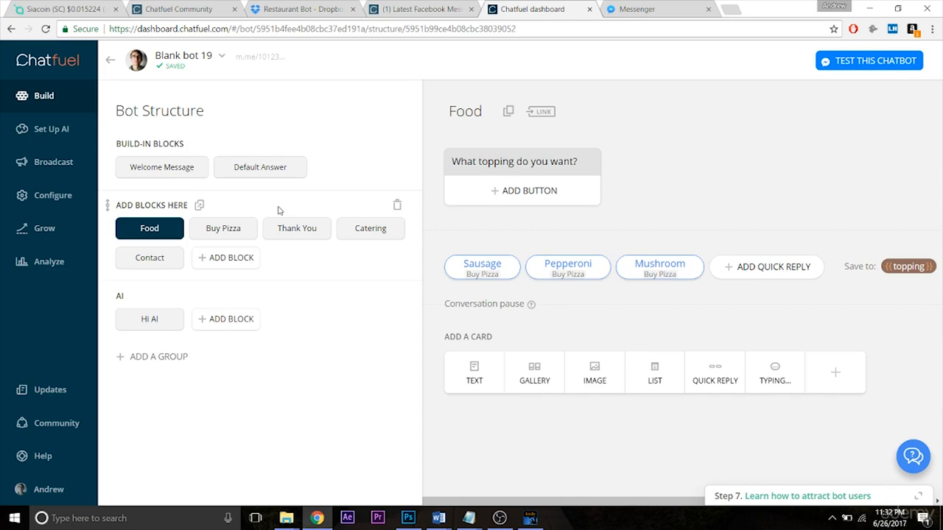
pyautogui.click(220, 233)
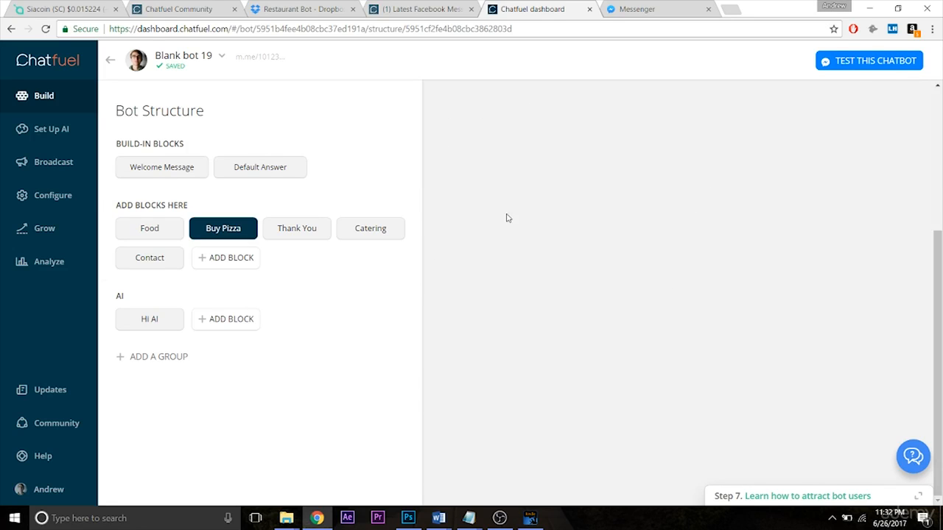
pyautogui.moveTo(940, 311); pyautogui.dragTo(940, 177)
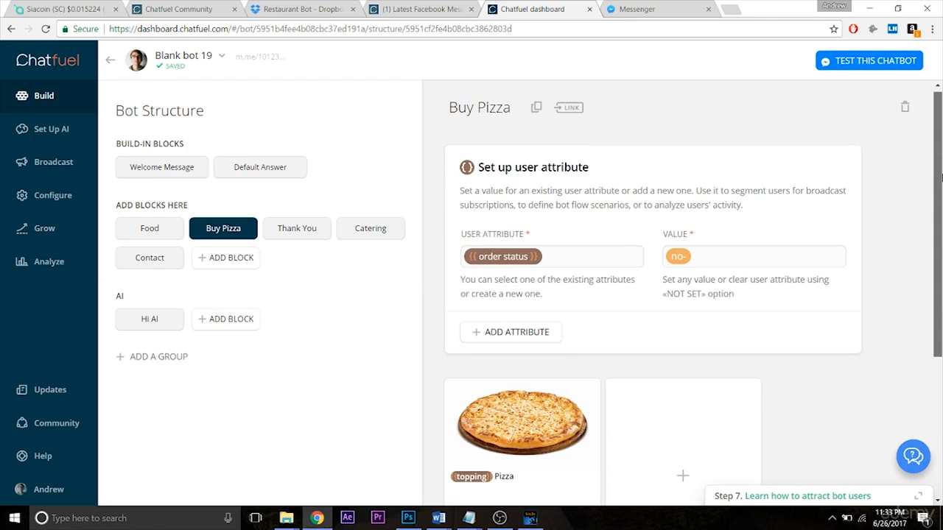
pyautogui.moveTo(940, 177); pyautogui.dragTo(940, 197)
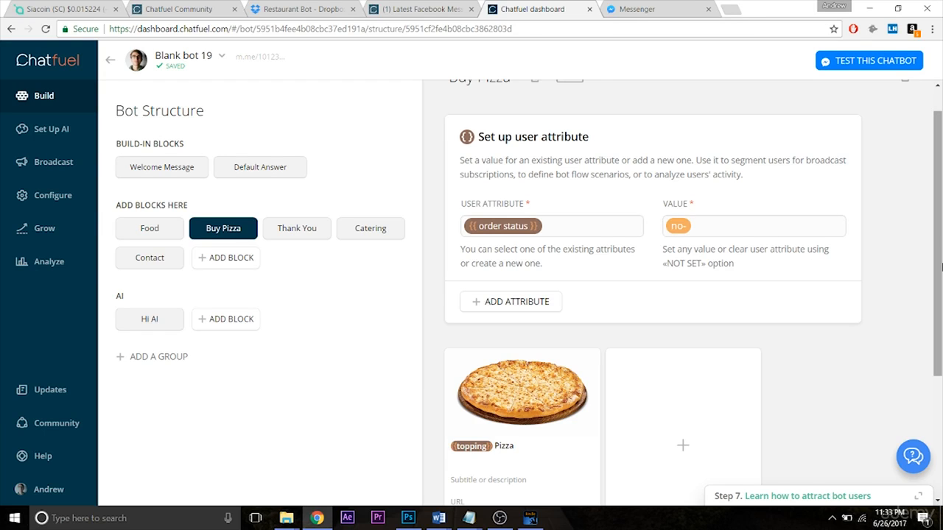
pyautogui.moveTo(941, 266); pyautogui.dragTo(941, 395)
pyautogui.click(585, 331)
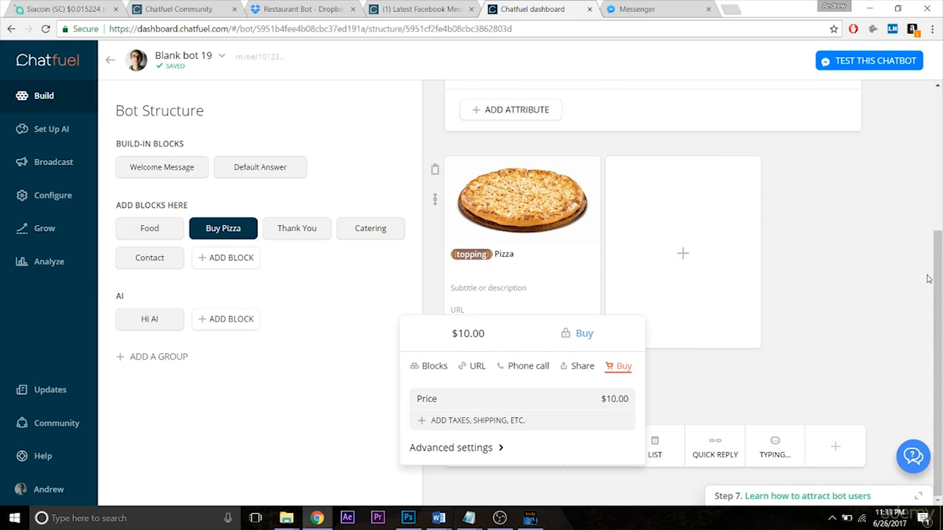
# Review the pizza Buy button's advanced settings, the Buy Pizza block's order status attribute and the Thank You block.
pyautogui.click(444, 448)
pyautogui.moveTo(941, 308); pyautogui.dragTo(941, 365)
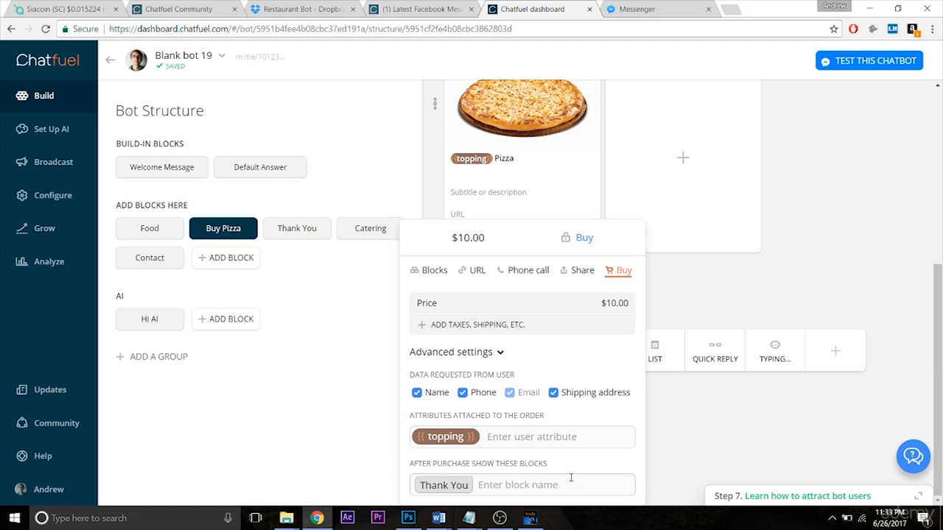
pyautogui.click(733, 462)
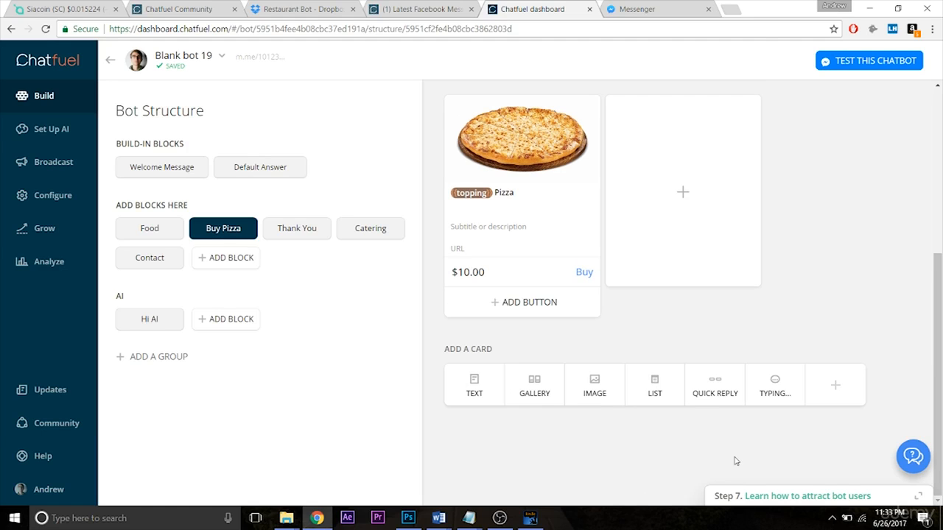
pyautogui.moveTo(940, 356); pyautogui.dragTo(940, 284)
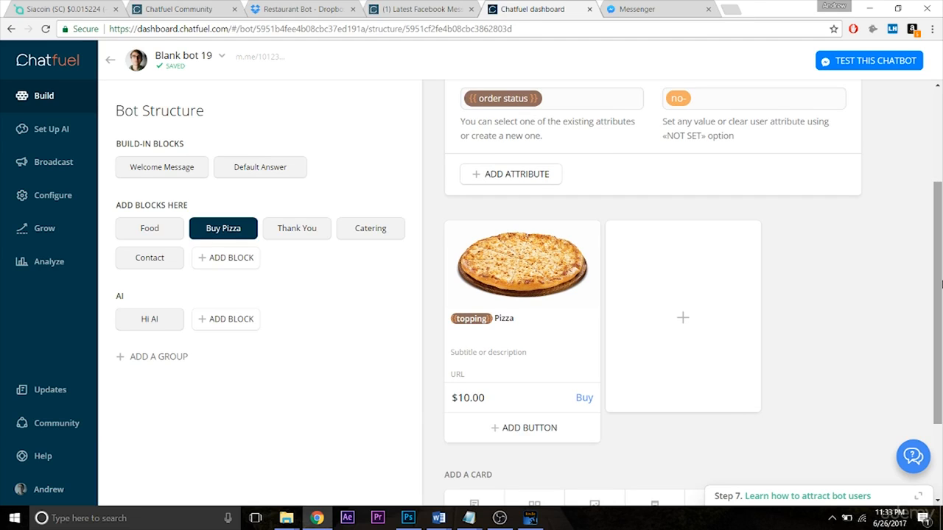
pyautogui.click(308, 230)
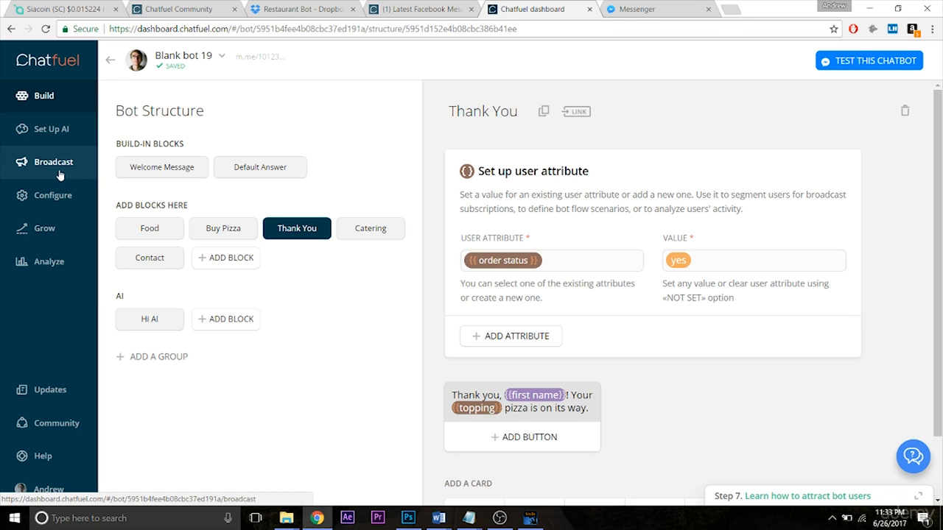
# Create a broadcast sequence and add a text card reading "We know you want that {{topping}} pizza!".
pyautogui.click(33, 160)
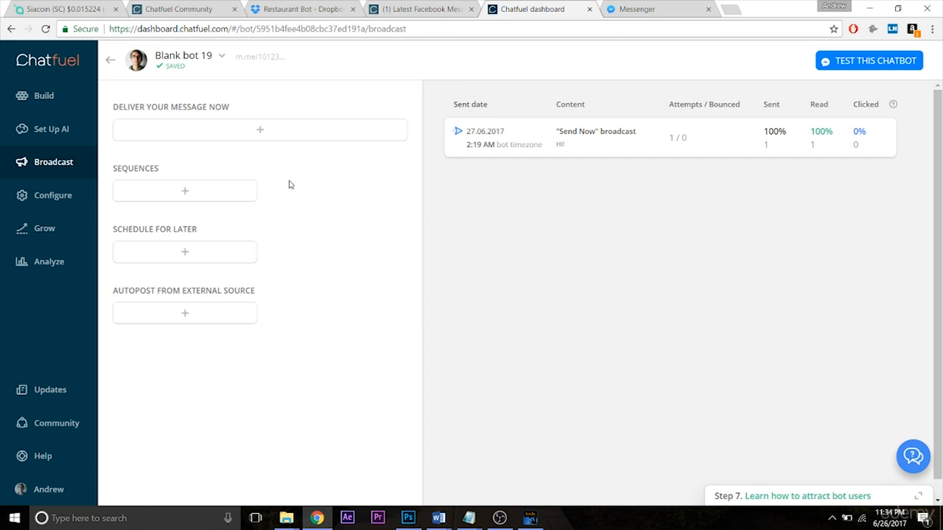
pyautogui.click(203, 194)
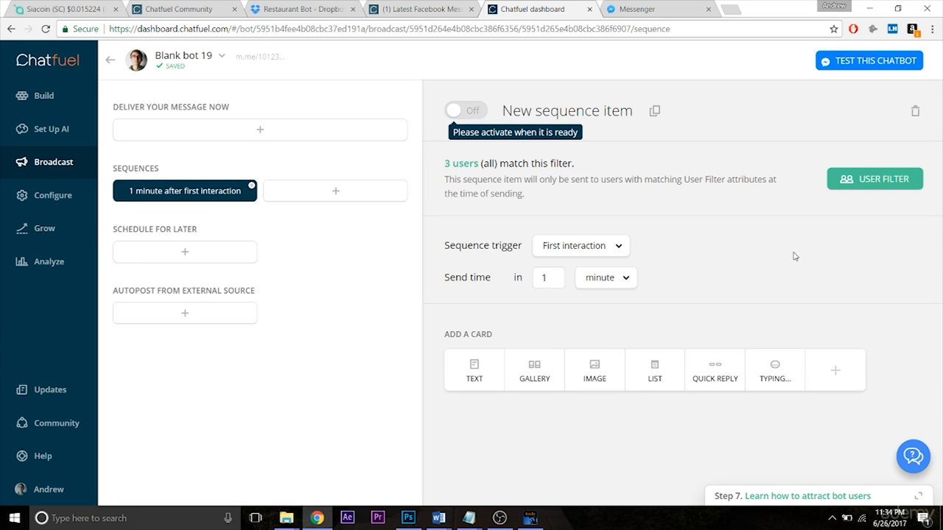
pyautogui.click(475, 377)
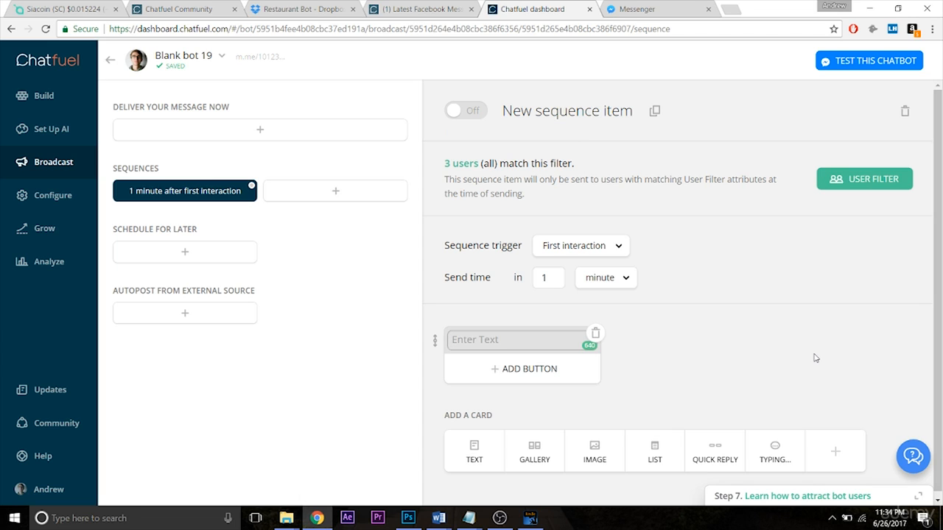
pyautogui.write('We know you want t')
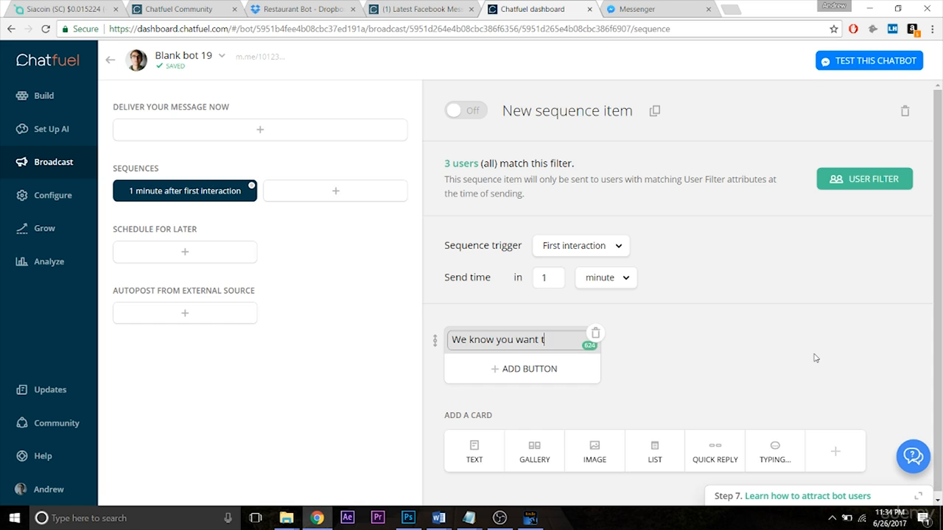
pyautogui.write('hat pizza!')
pyautogui.click(561, 341)
pyautogui.write('{{top')
pyautogui.press('Return')
pyautogui.click(678, 362)
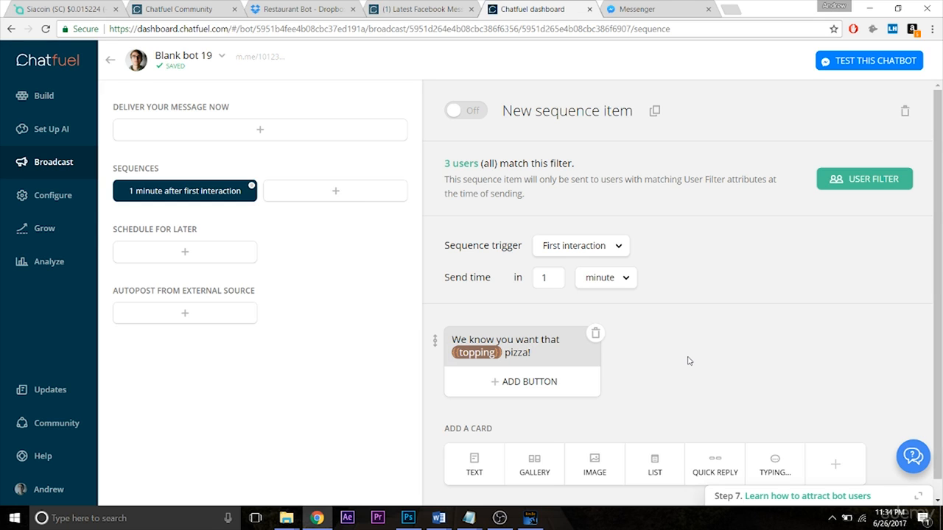
# Add a second text card to the sequence reading "Get 50% off any pizza this week only!".
pyautogui.click(474, 464)
pyautogui.moveTo(941, 218); pyautogui.dragTo(941, 344)
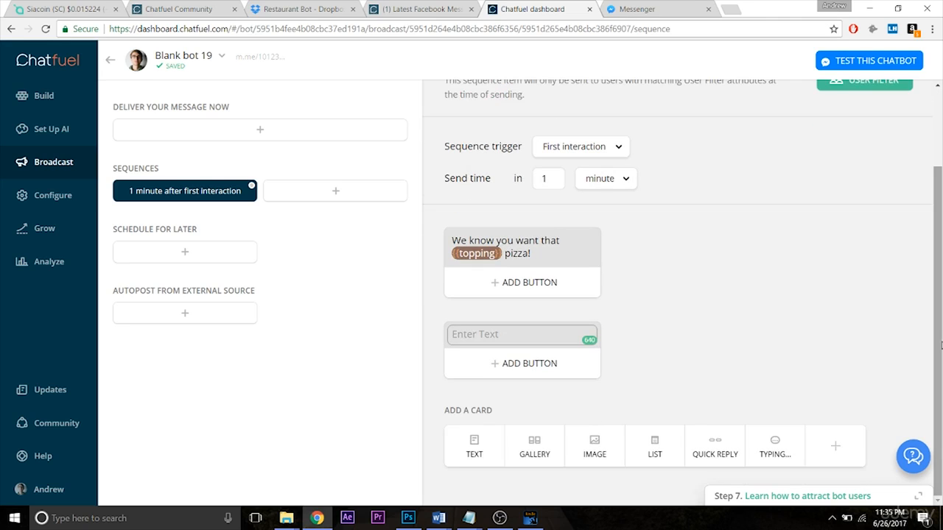
pyautogui.write('Get')
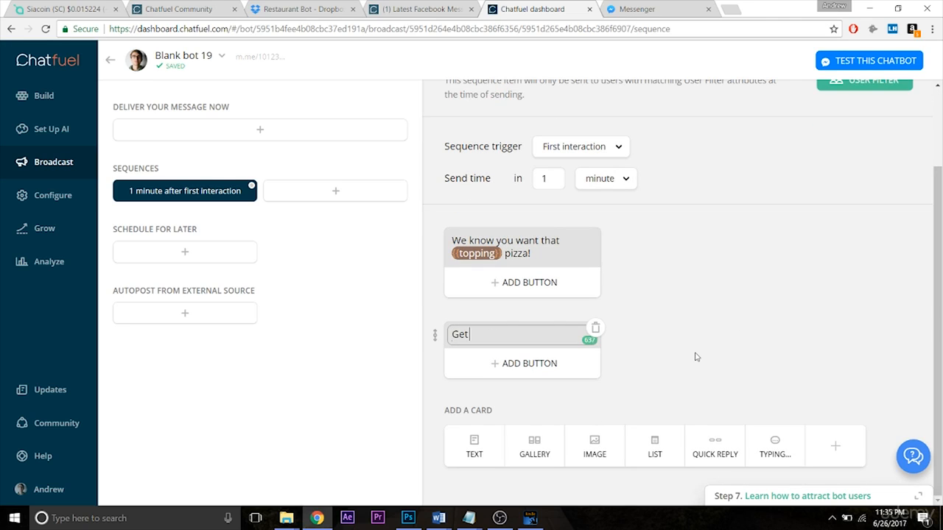
pyautogui.write(' 50% off any pizza this week only!')
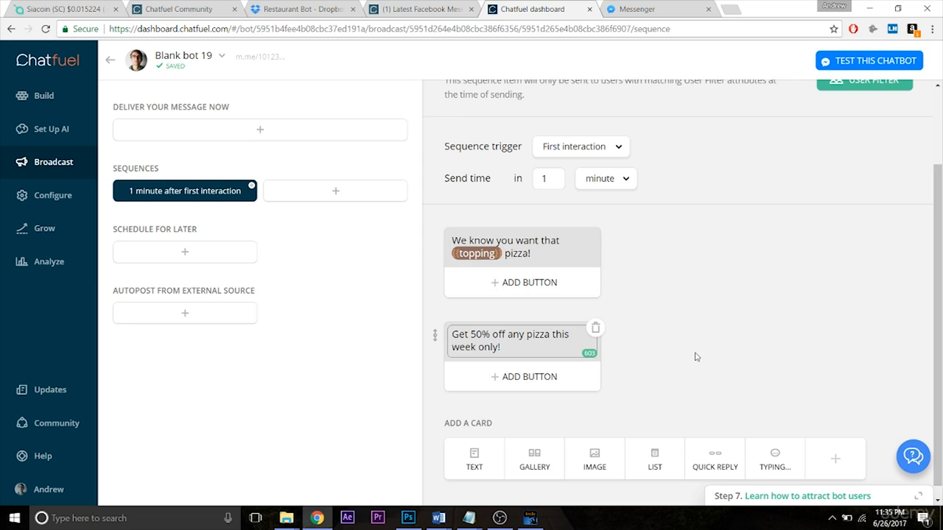
pyautogui.click(696, 356)
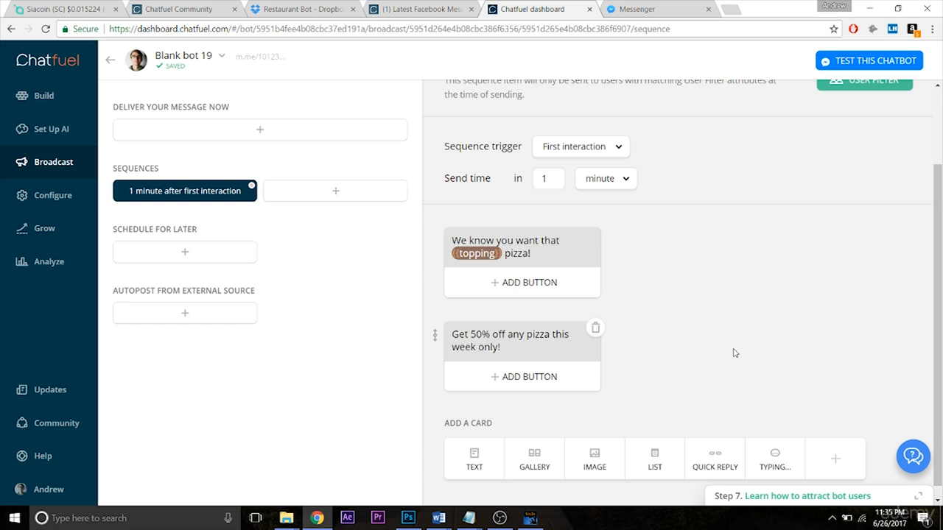
# Set the sequence's user filter to recipients whose "order status" is "no-".
pyautogui.scroll(2, 783, 347)
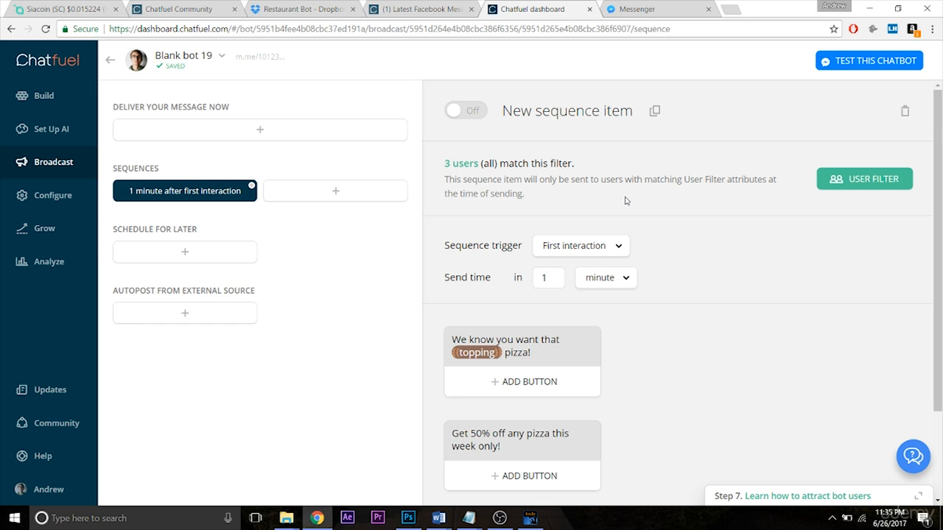
pyautogui.click(848, 177)
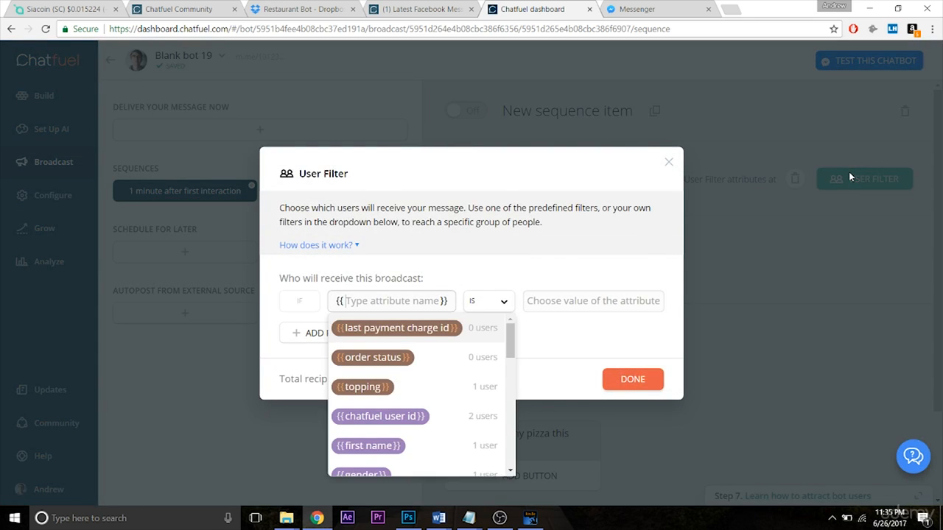
pyautogui.click(388, 361)
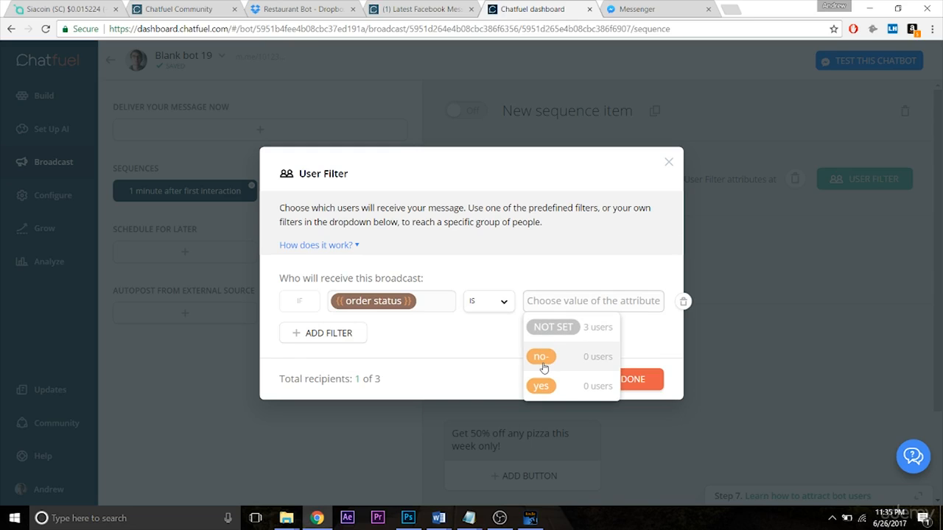
pyautogui.click(543, 358)
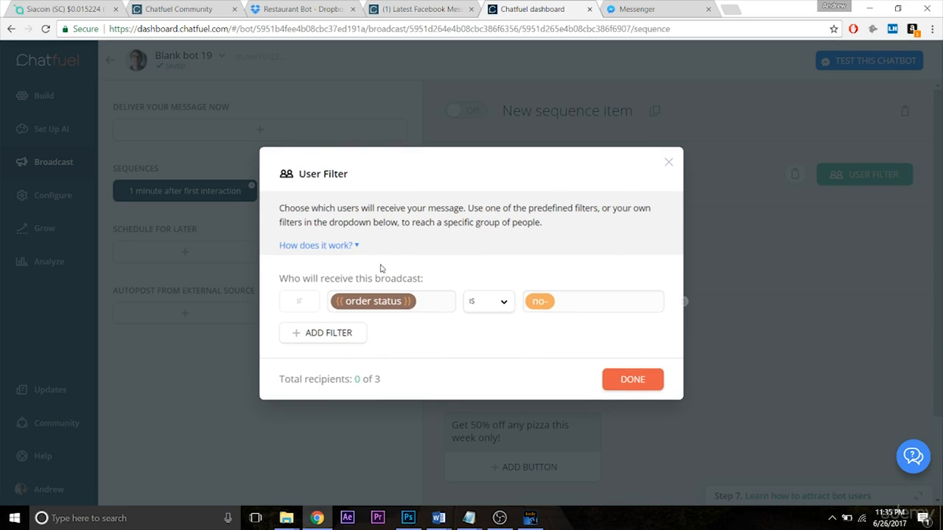
# Add a second user filter condition, AND "order status" IS NOT "yes", and apply the filter.
pyautogui.click(342, 333)
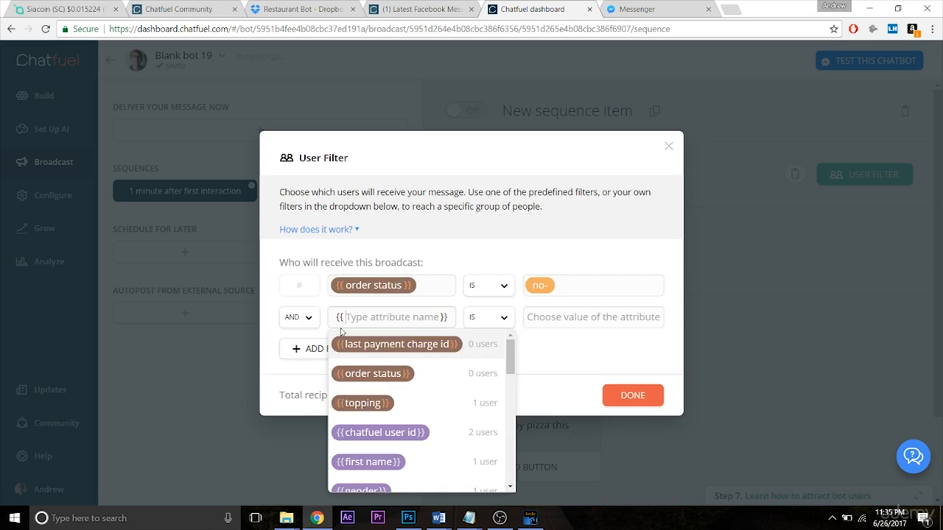
pyautogui.click(382, 378)
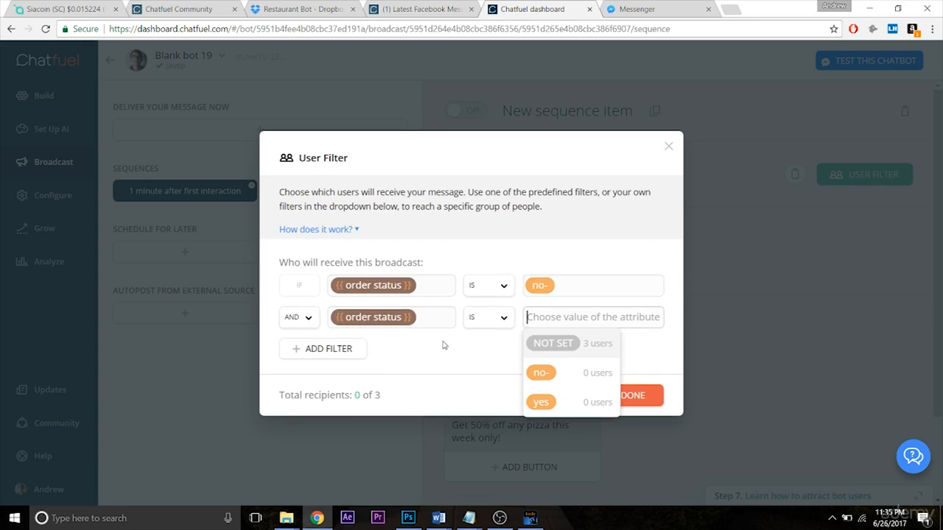
pyautogui.click(486, 317)
pyautogui.click(480, 337)
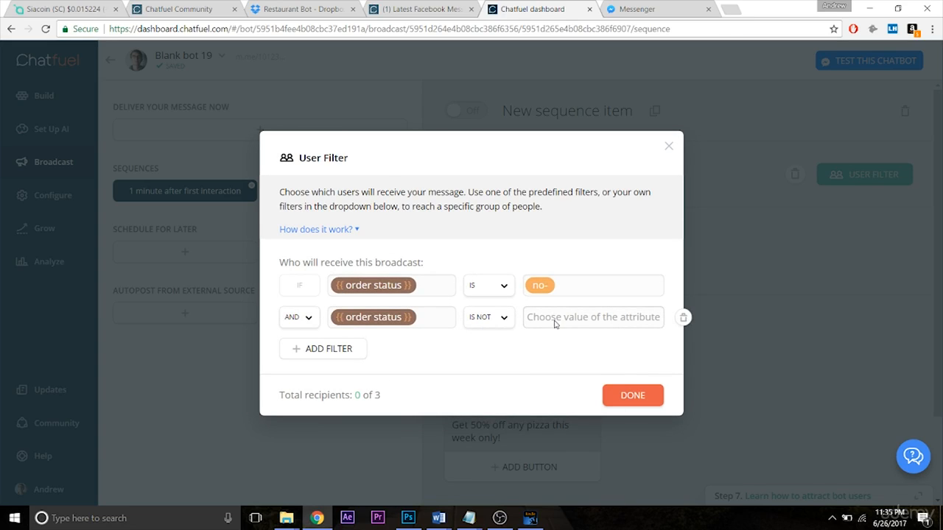
pyautogui.click(555, 318)
pyautogui.click(539, 370)
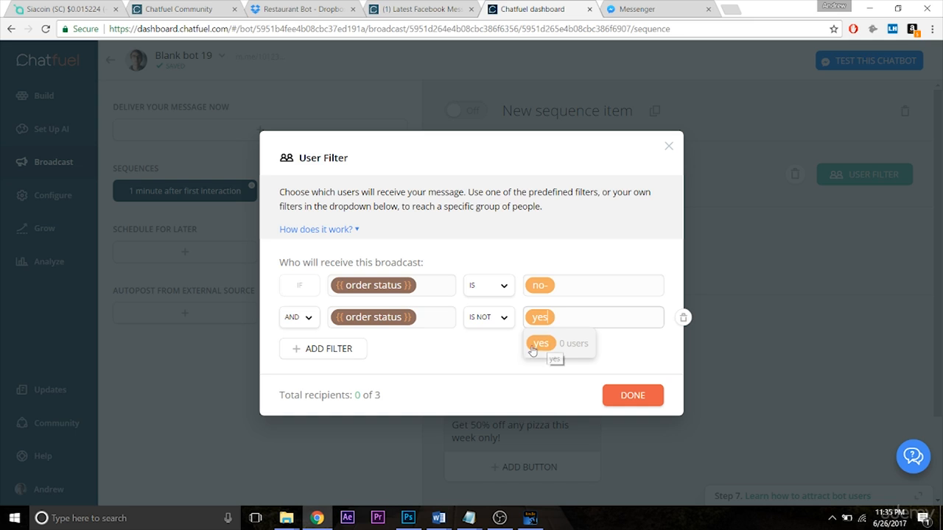
pyautogui.click(536, 348)
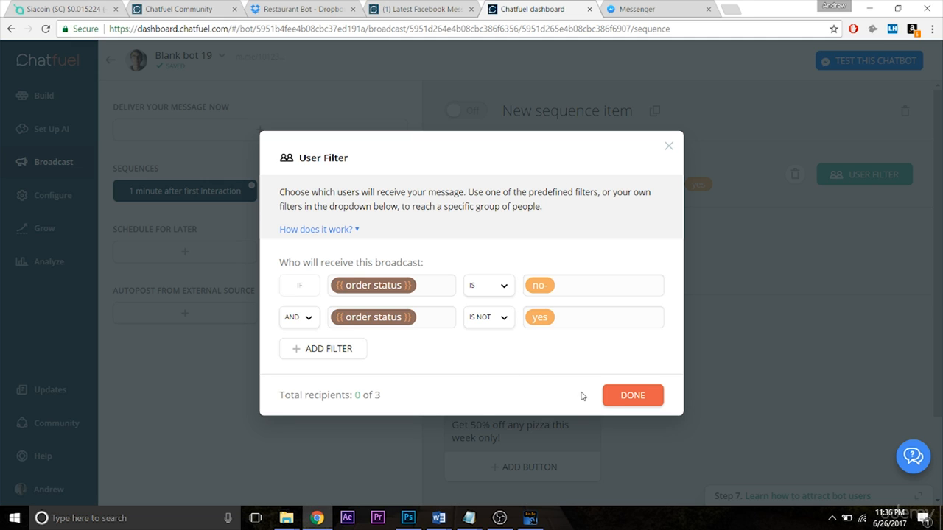
pyautogui.click(612, 399)
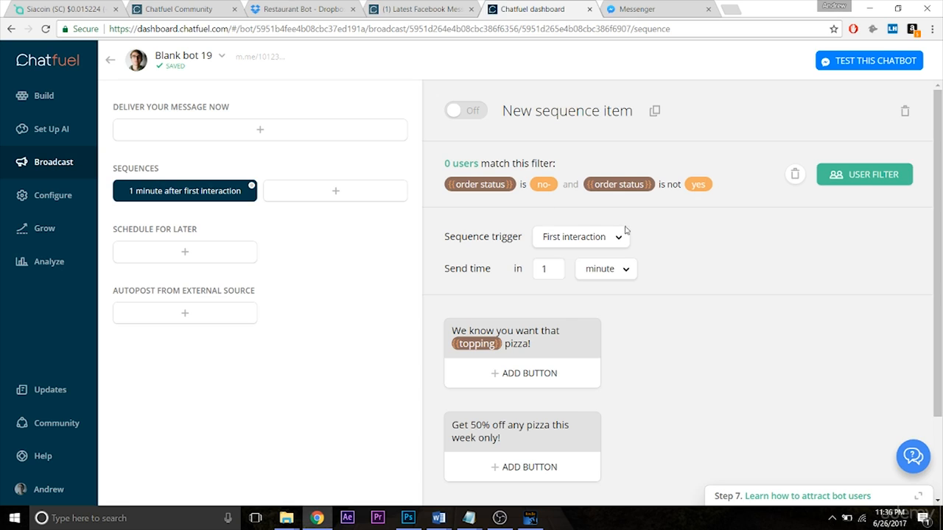
# Add a gallery card below the discount message and load the whole-pizza picture into it, using the horizontal image proportion.
pyautogui.scroll(-1, 920, 257)
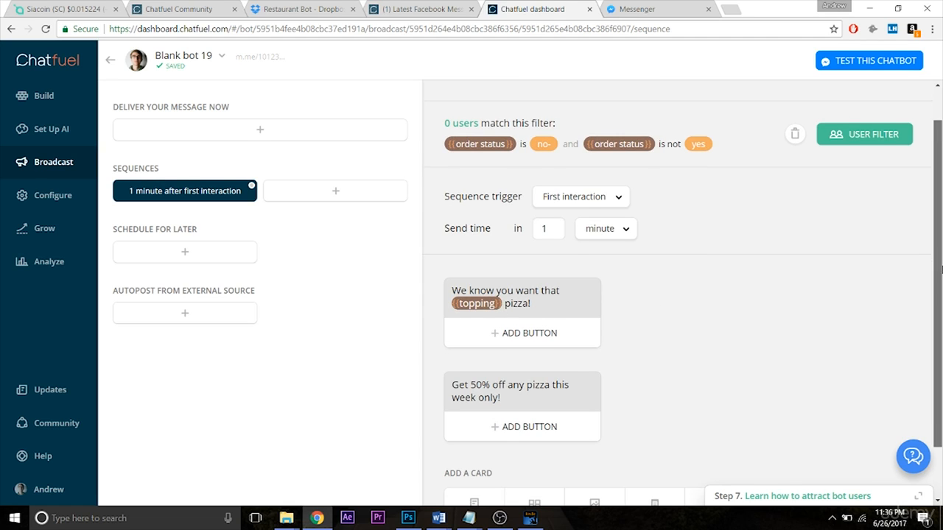
pyautogui.moveTo(941, 271); pyautogui.dragTo(940, 202)
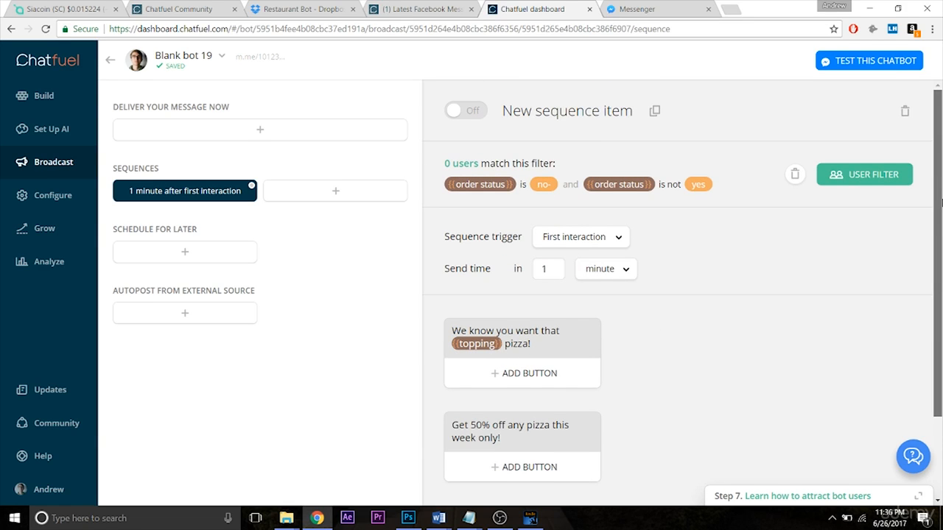
pyautogui.moveTo(940, 201); pyautogui.dragTo(923, 375)
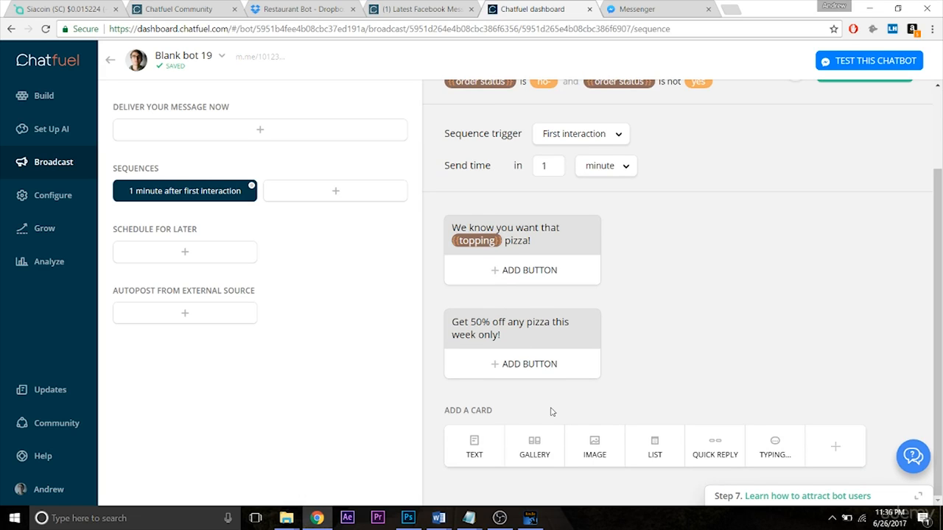
pyautogui.click(534, 448)
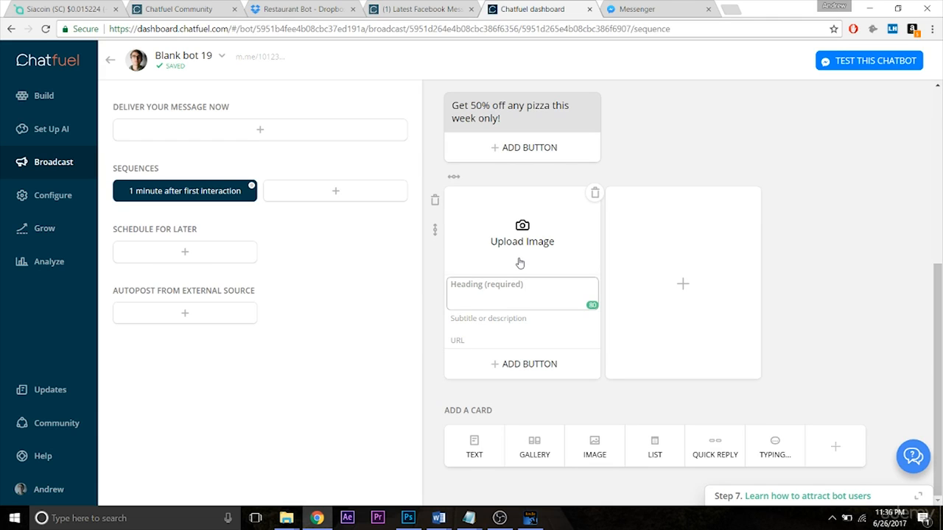
pyautogui.click(519, 263)
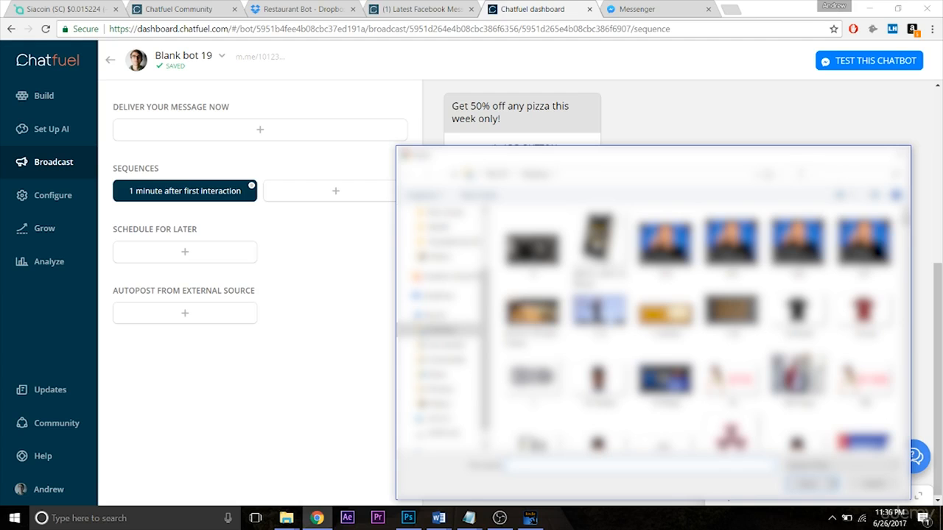
pyautogui.click(802, 175)
pyautogui.write('pizza')
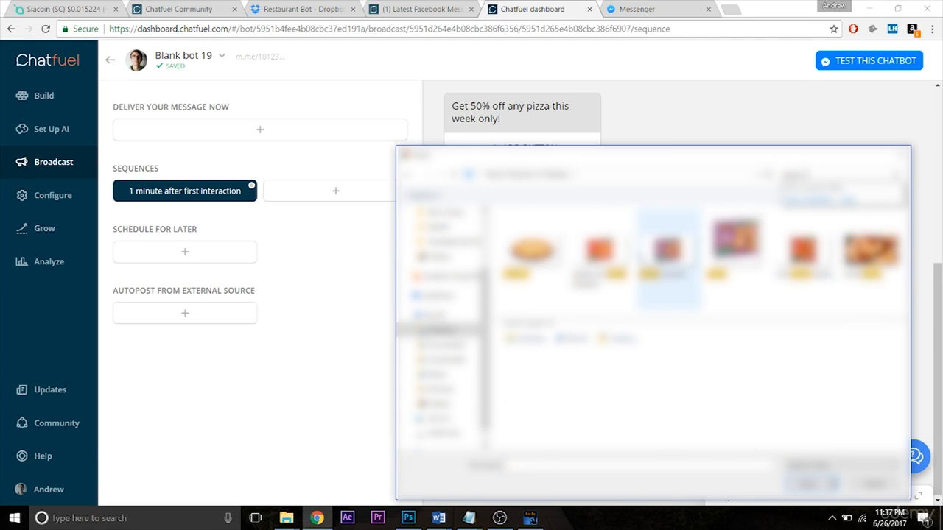
pyautogui.doubleClick(526, 263)
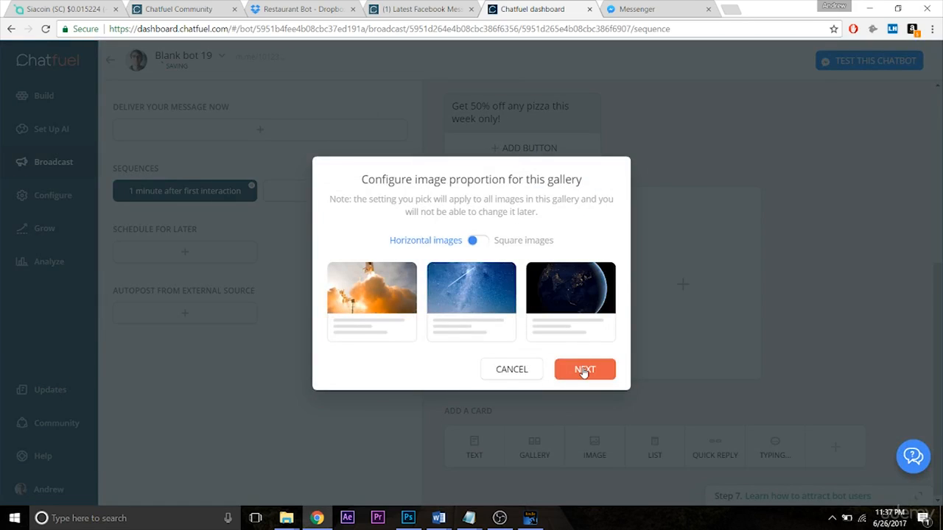
pyautogui.click(583, 372)
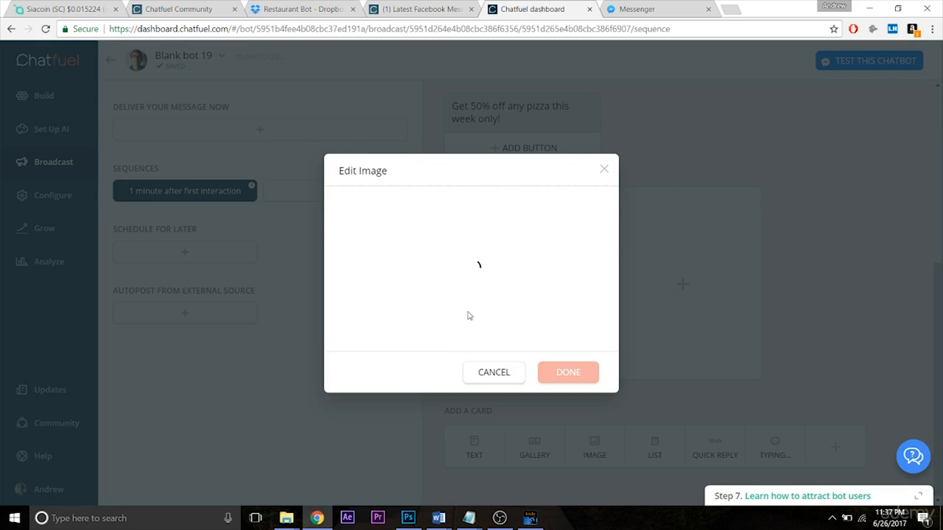
# Enlarge the crop area to the full width of the pizza image and apply it to the gallery card.
pyautogui.moveTo(471, 334); pyautogui.dragTo(470, 346)
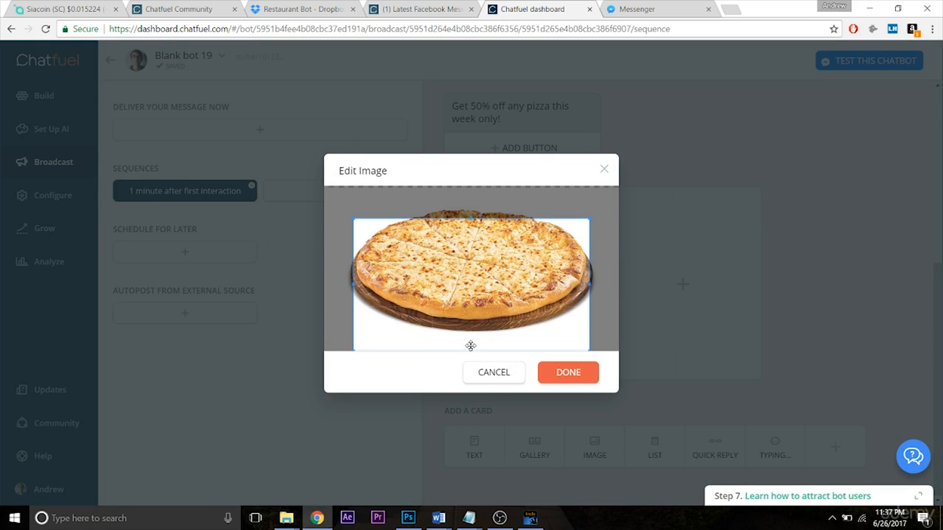
pyautogui.moveTo(472, 218); pyautogui.dragTo(478, 149)
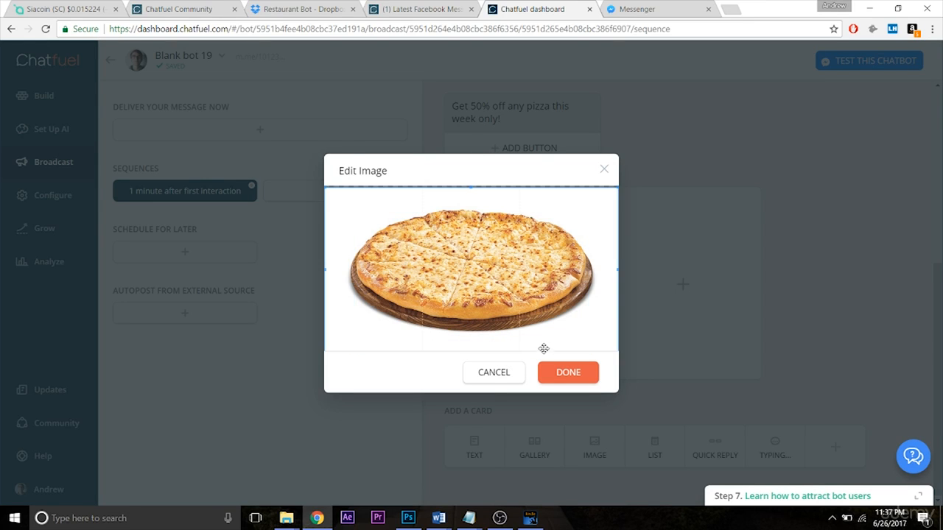
pyautogui.click(555, 377)
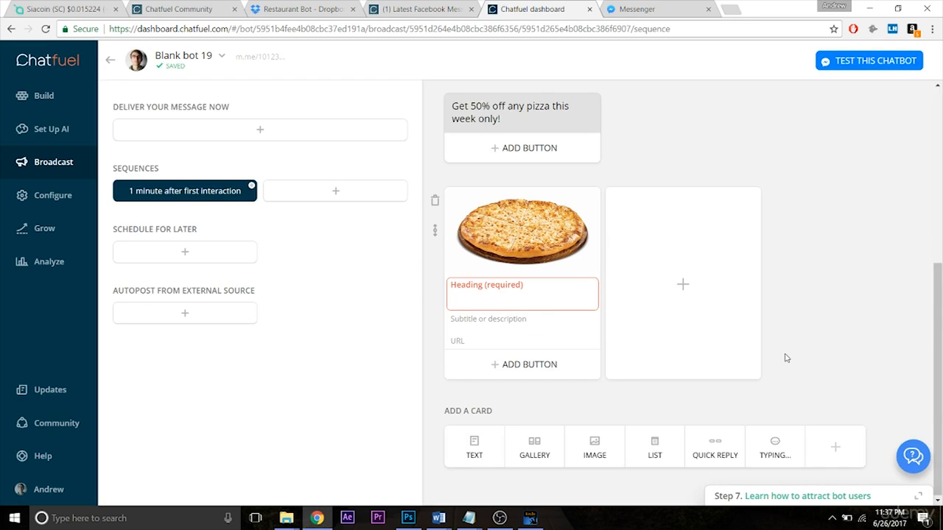
# Add a Buy button priced at $5.00 to the pizza gallery card.
pyautogui.click(528, 297)
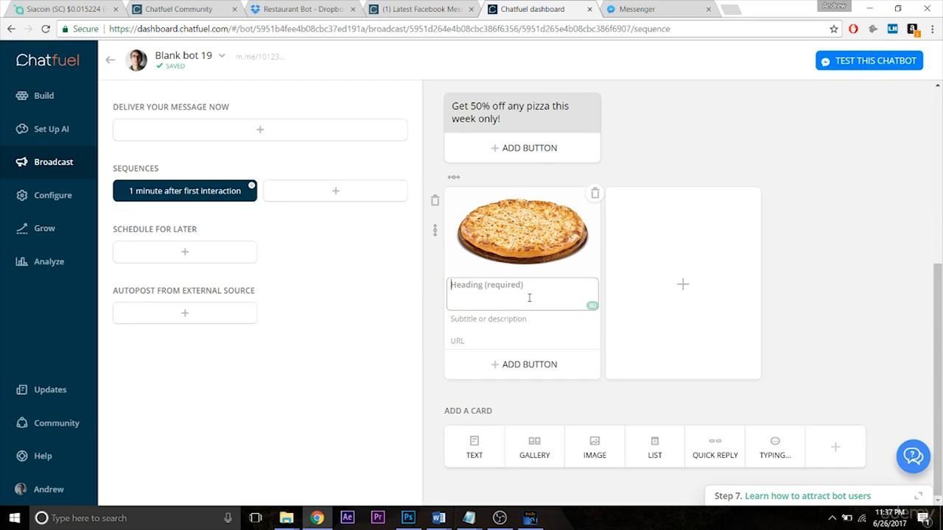
pyautogui.click(539, 365)
pyautogui.click(619, 398)
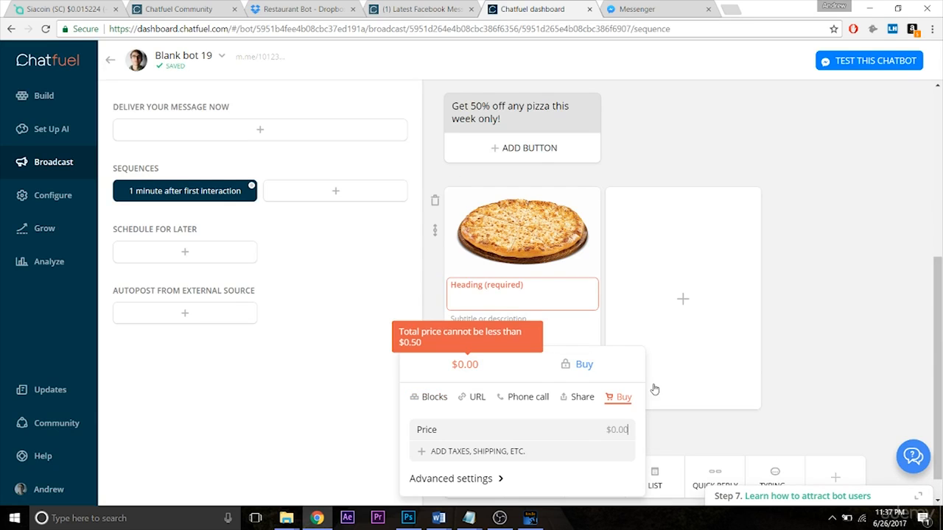
pyautogui.write('5')
pyautogui.click(765, 357)
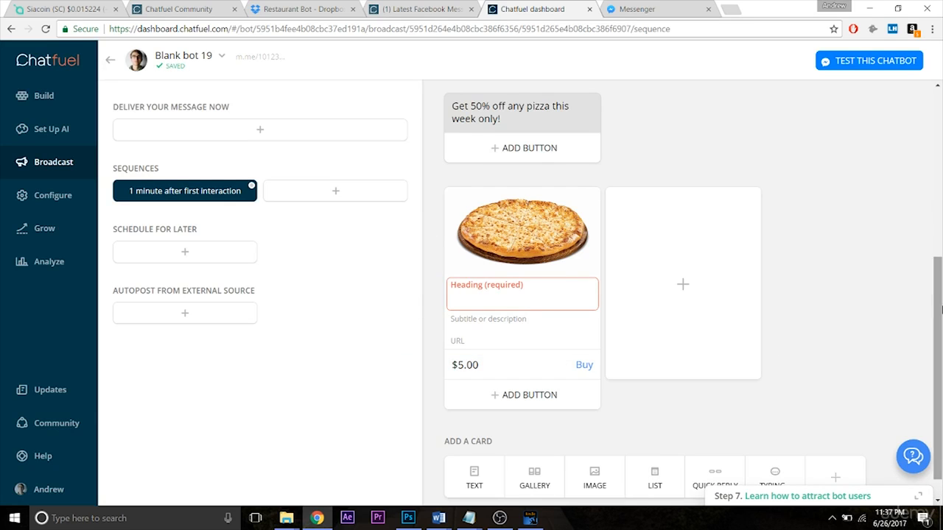
# Set the pizza card's Buy button to show the "Thank You" block after purchase in its advanced settings.
pyautogui.scroll(-1, 940, 312)
pyautogui.click(530, 331)
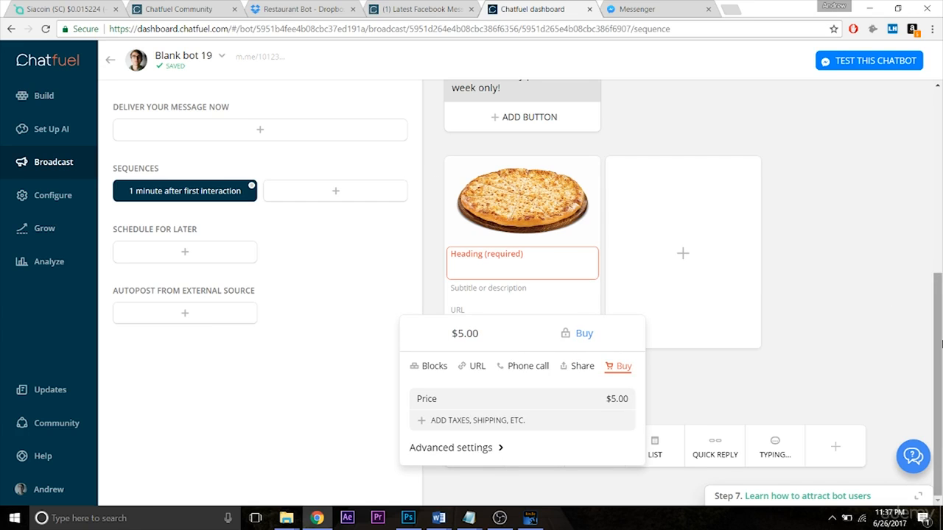
pyautogui.click(471, 450)
pyautogui.scroll(-2, 940, 408)
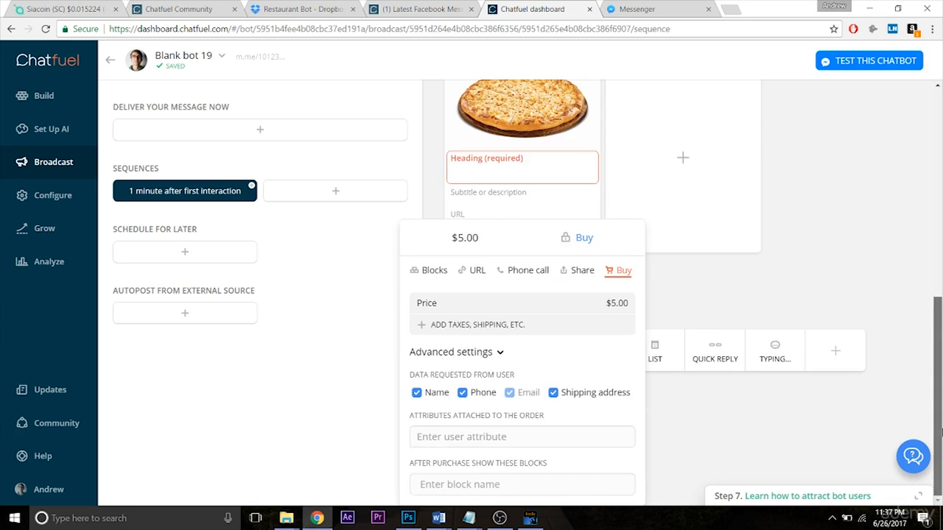
pyautogui.click(493, 485)
pyautogui.write('thank you')
pyautogui.press('Return')
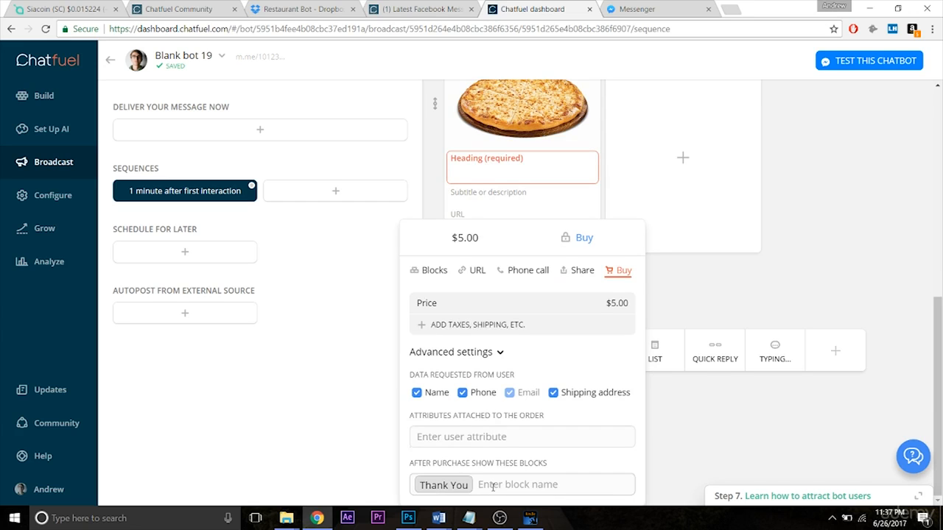
pyautogui.click(768, 446)
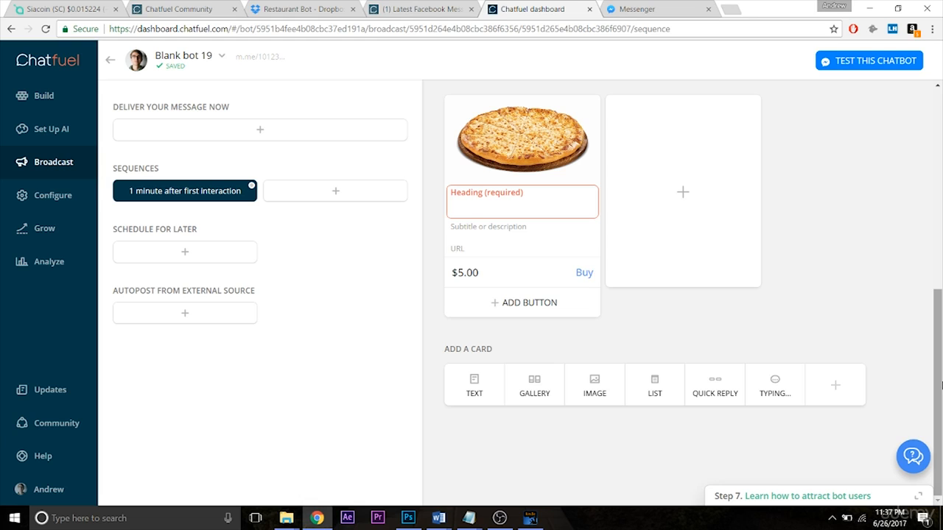
pyautogui.moveTo(940, 386); pyautogui.dragTo(936, 351)
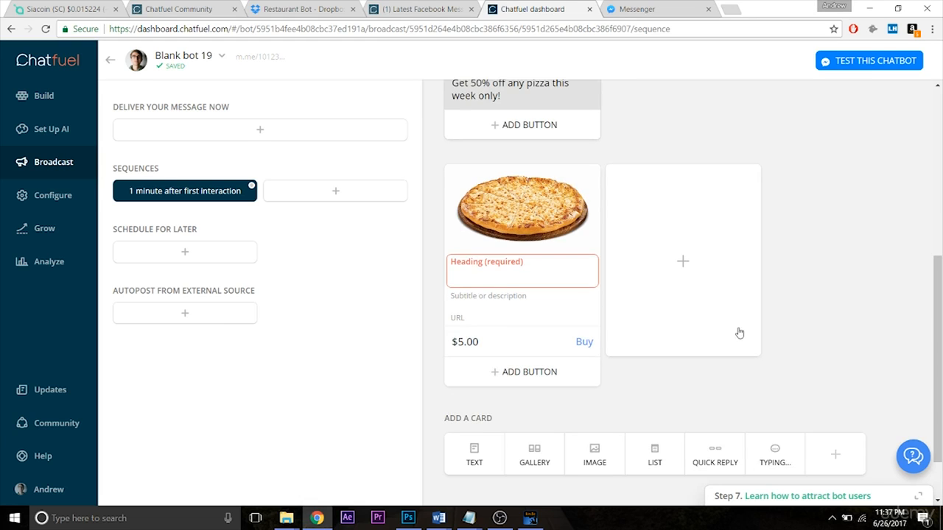